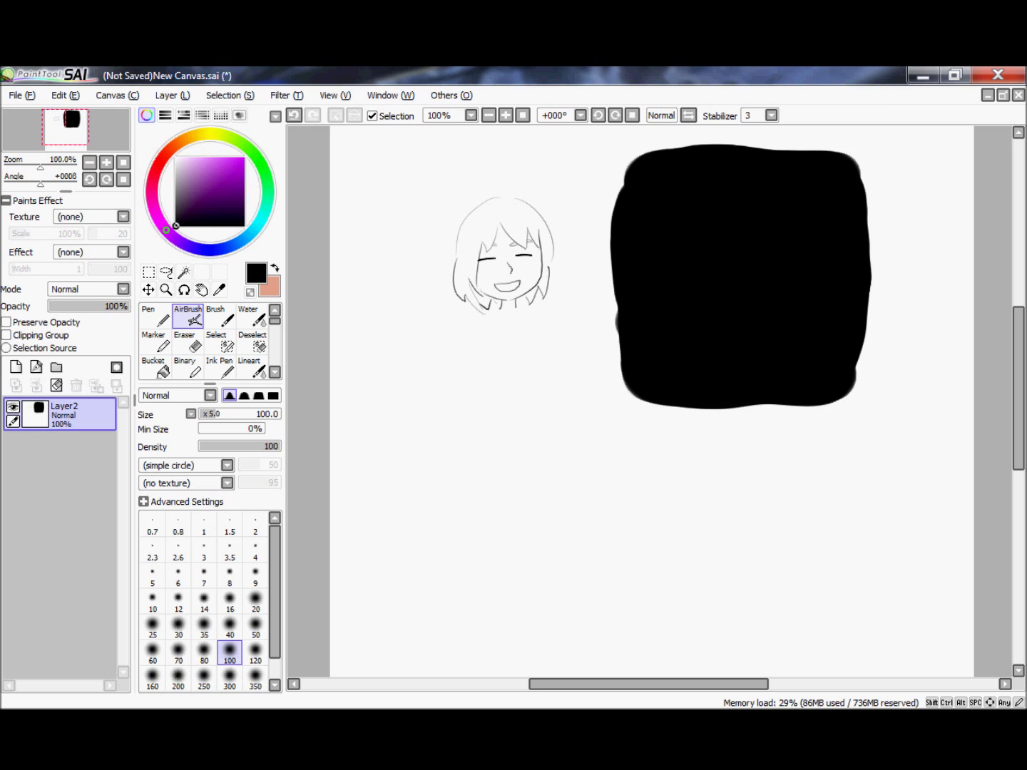
Add Layer3 beneath Layer2 and set up the Pen at size 10 with a salmon colour.
left_click(16, 366)
left_click_drag(72, 425, 82, 457)
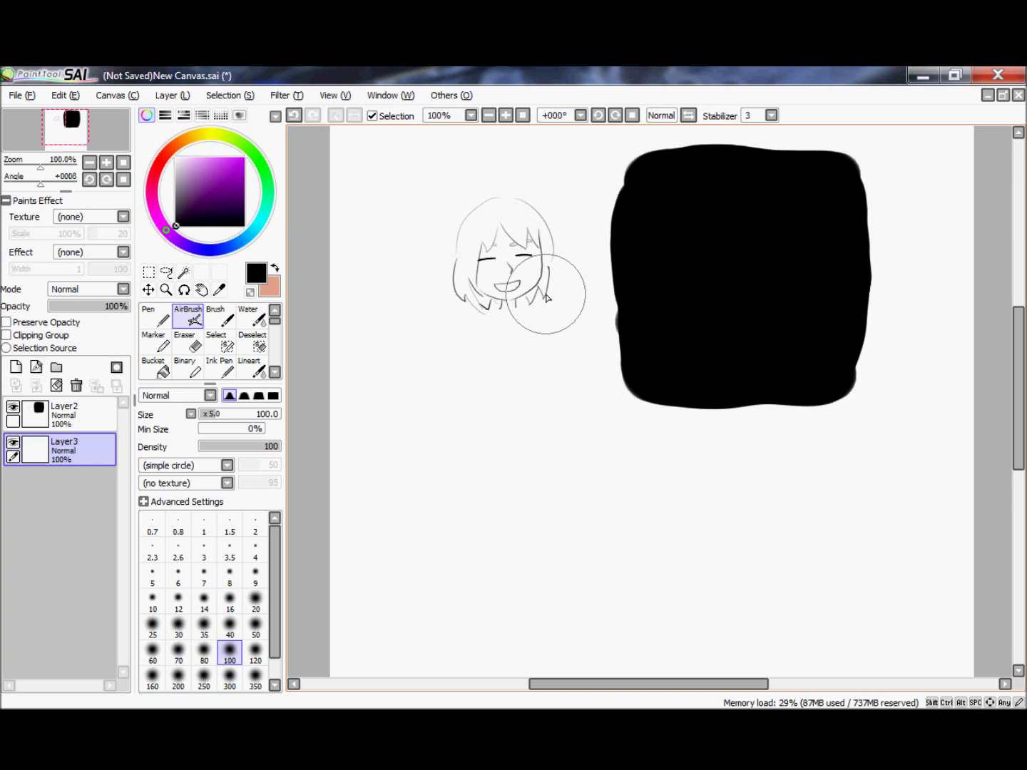
left_click(273, 268)
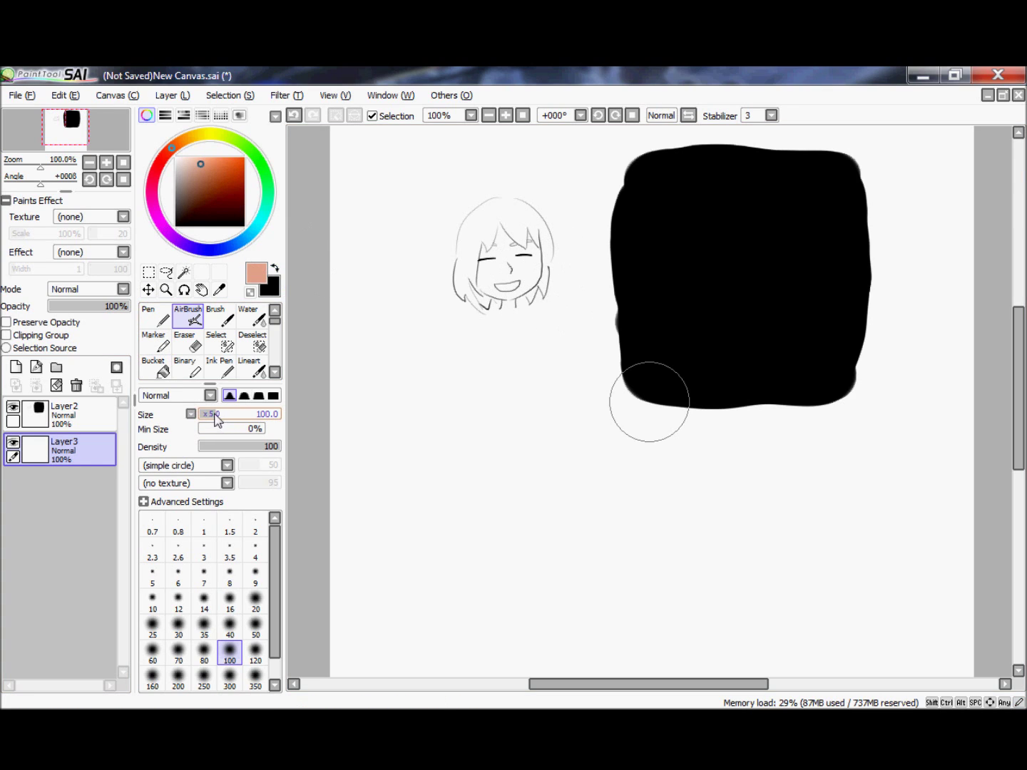
left_click_drag(216, 420, 202, 414)
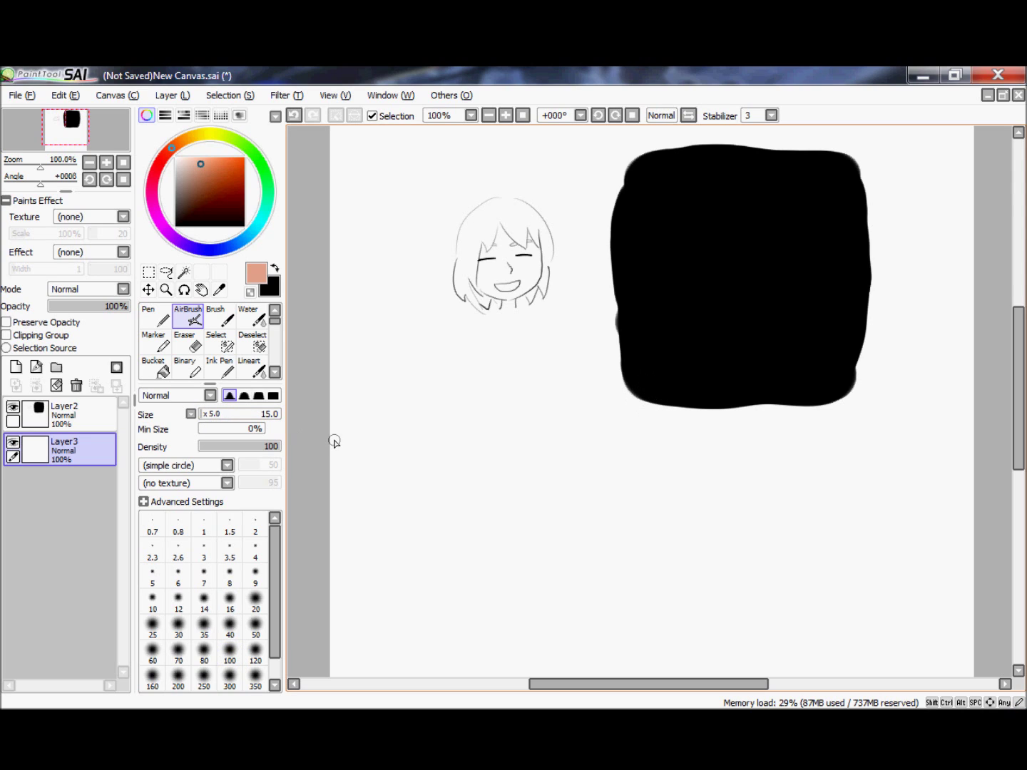
left_click(222, 318)
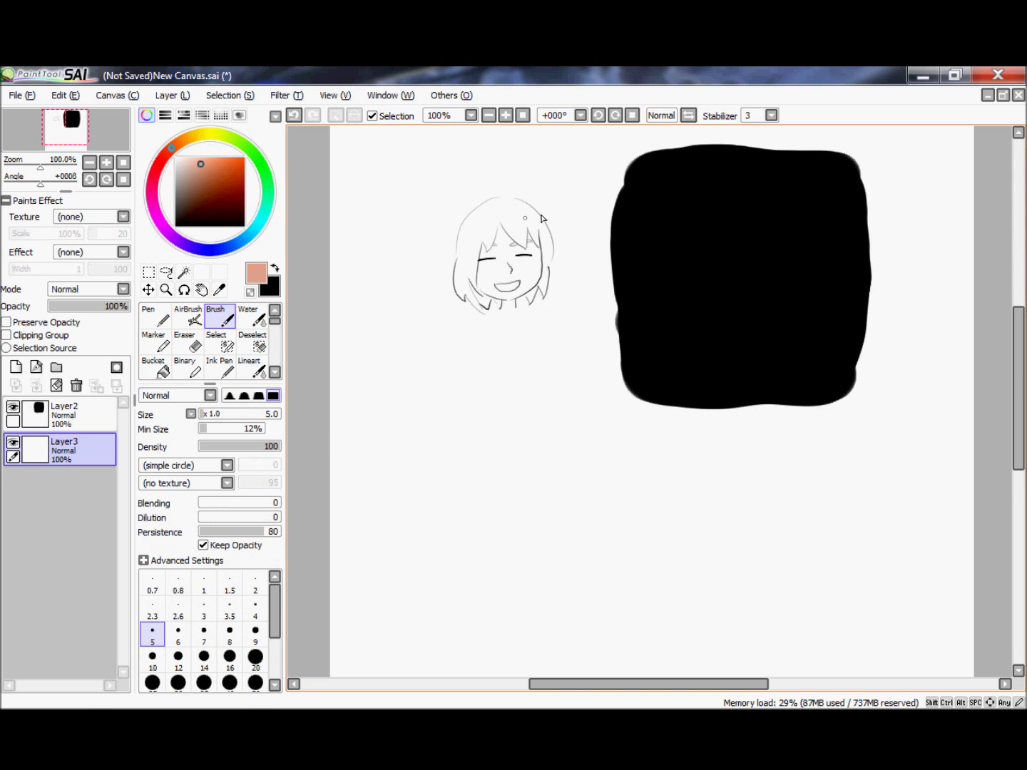
left_click(162, 319)
left_click_drag(231, 408, 206, 415)
Colour the chibi's face skin in salmon, then light cream peach.
left_click_drag(502, 225, 535, 259)
left_click(189, 161)
left_click_drag(179, 143, 187, 139)
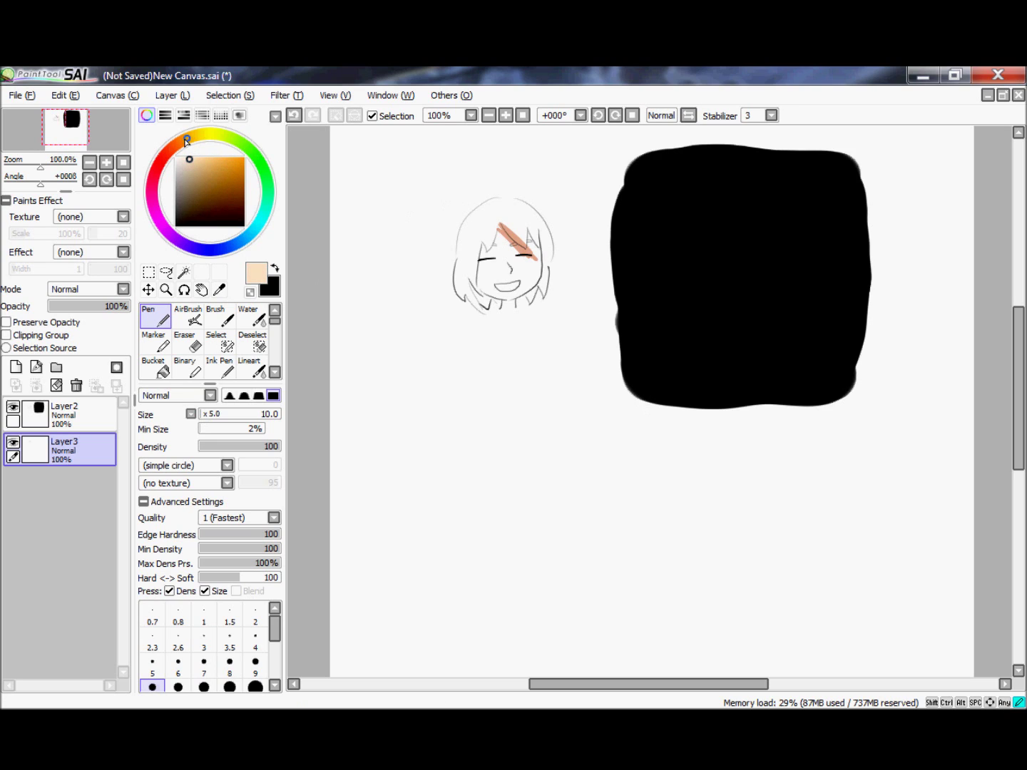
mouse_move(530, 228)
left_mouse_down()
mouse_move(539, 278)
mouse_move(492, 227)
mouse_move(527, 284)
mouse_move(486, 247)
mouse_move(497, 277)
mouse_move(477, 255)
mouse_move(495, 280)
mouse_move(476, 269)
mouse_move(478, 289)
mouse_move(513, 311)
left_mouse_up()
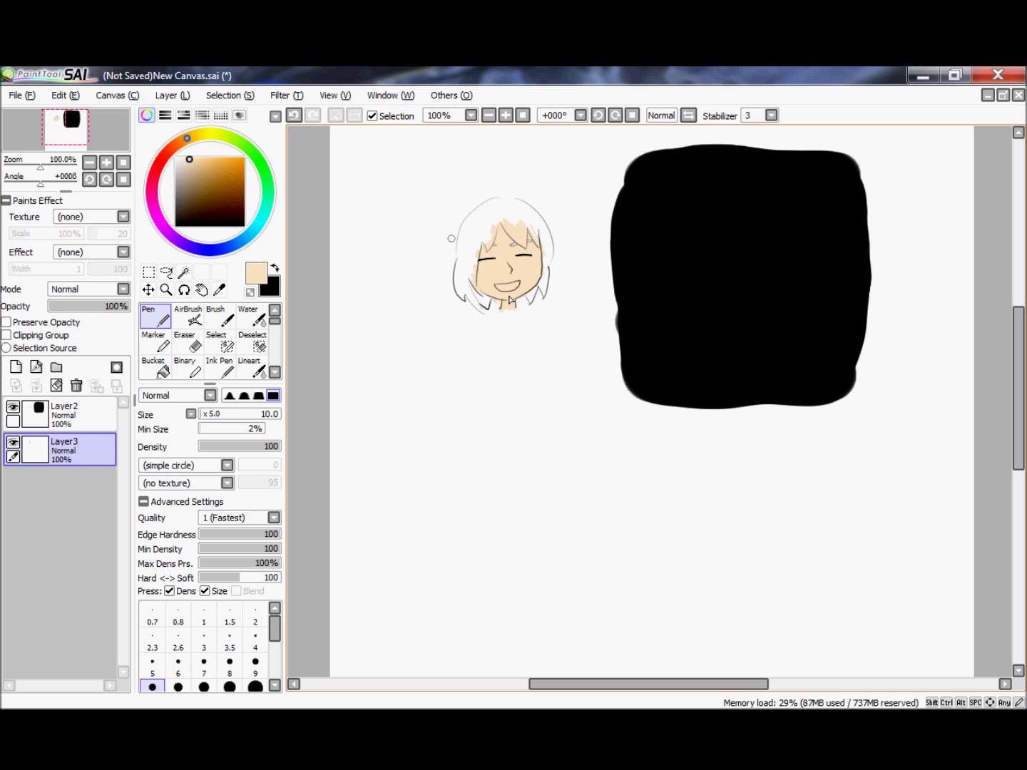
Paint reddish-brown hair strands above the left eye and down the left side, plus the nose.
mouse_move(194, 161)
left_mouse_down()
mouse_move(198, 176)
mouse_move(178, 149)
mouse_move(167, 155)
left_mouse_up()
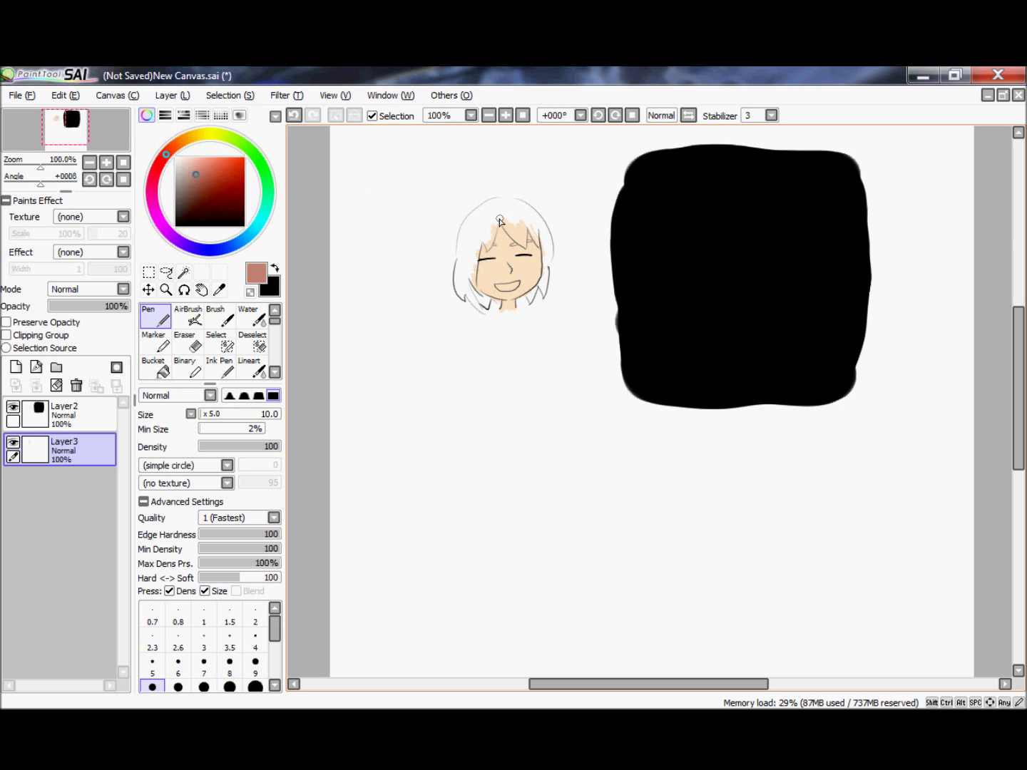
left_click_drag(502, 218, 490, 249)
mouse_move(488, 241)
left_mouse_down()
mouse_move(479, 288)
mouse_move(478, 255)
mouse_move(478, 276)
mouse_move(500, 222)
mouse_move(522, 246)
mouse_move(499, 220)
mouse_move(525, 228)
mouse_move(540, 250)
mouse_move(527, 229)
mouse_move(548, 260)
left_mouse_up()
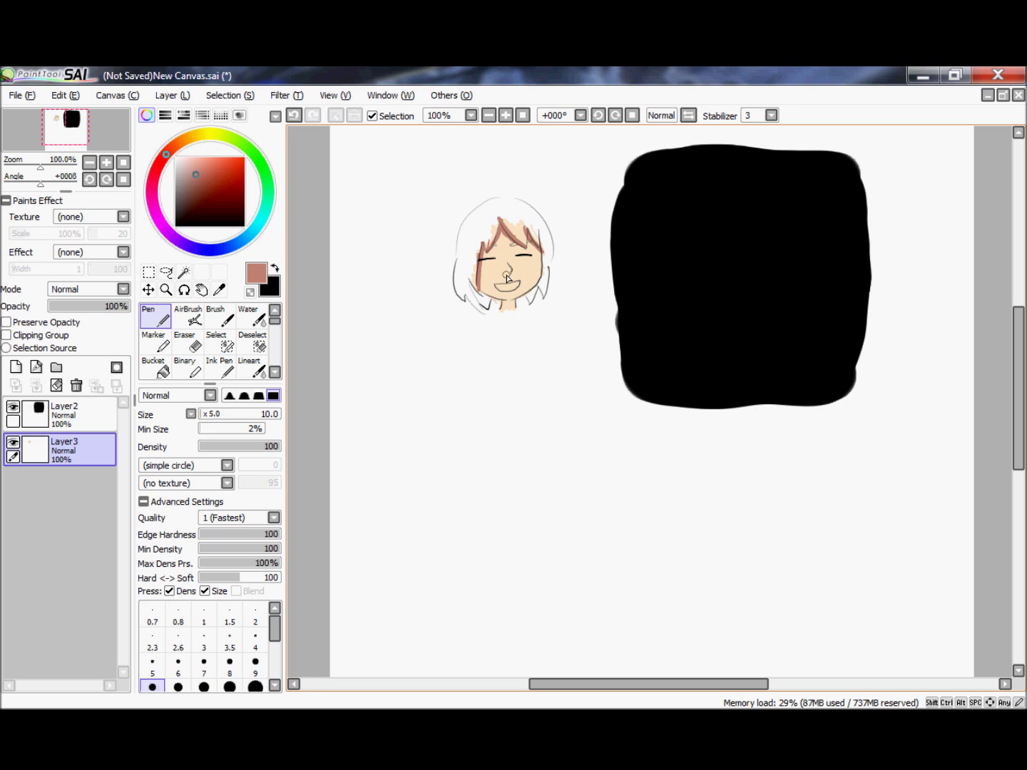
left_click_drag(510, 267, 507, 274)
scroll(271, 355, "down", 2)
left_click(252, 344)
Blur the dark hair edge on the face's left and the neck at size 10, then return to the Pen.
left_click(253, 368)
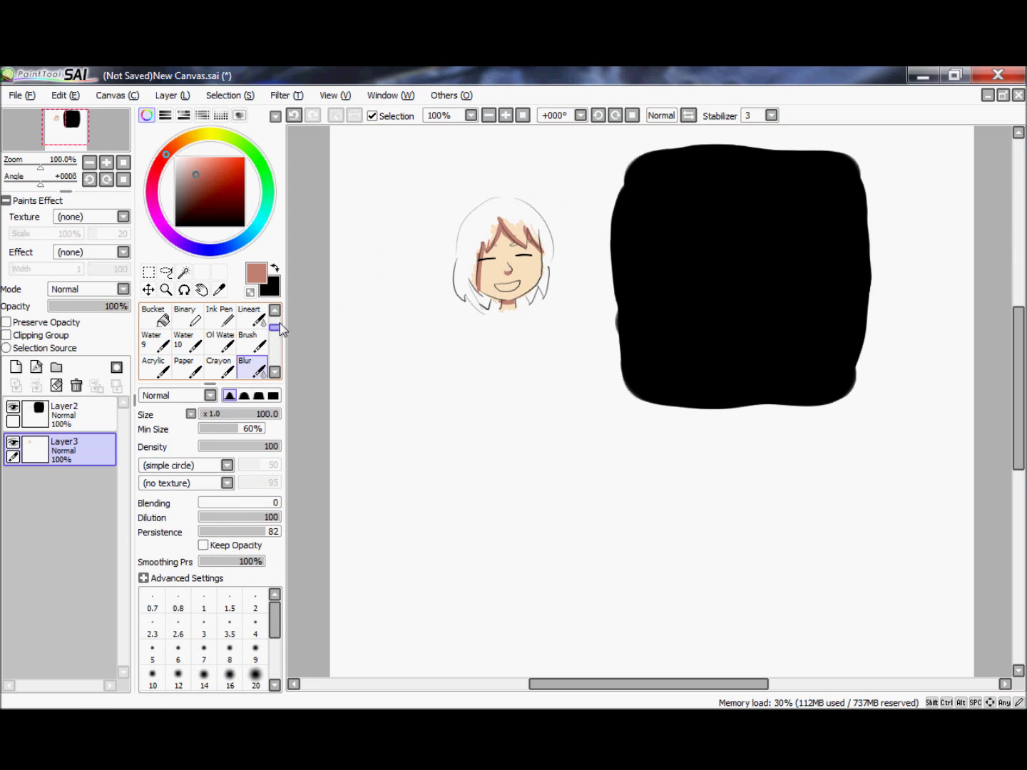
left_click_drag(227, 412, 212, 415)
mouse_move(478, 265)
left_mouse_down()
mouse_move(481, 293)
mouse_move(499, 230)
mouse_move(491, 253)
mouse_move(503, 230)
mouse_move(528, 251)
mouse_move(544, 249)
mouse_move(543, 258)
left_mouse_up()
mouse_move(500, 303)
left_mouse_down()
mouse_move(515, 306)
mouse_move(501, 309)
left_mouse_up()
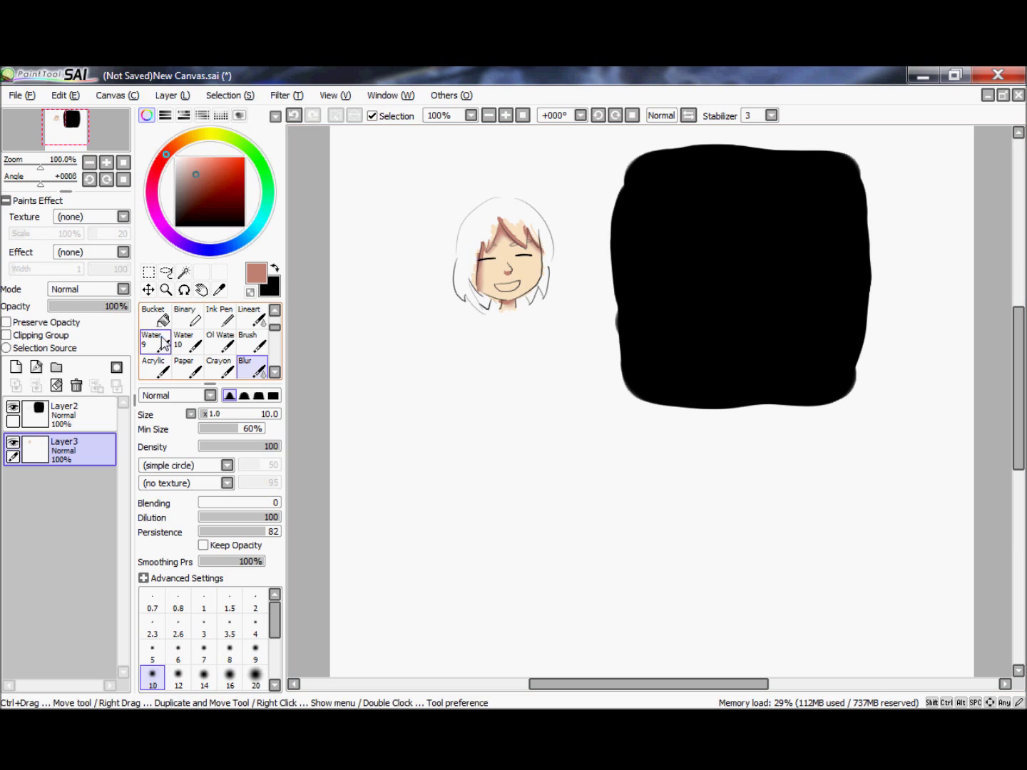
left_click_drag(276, 331, 277, 313)
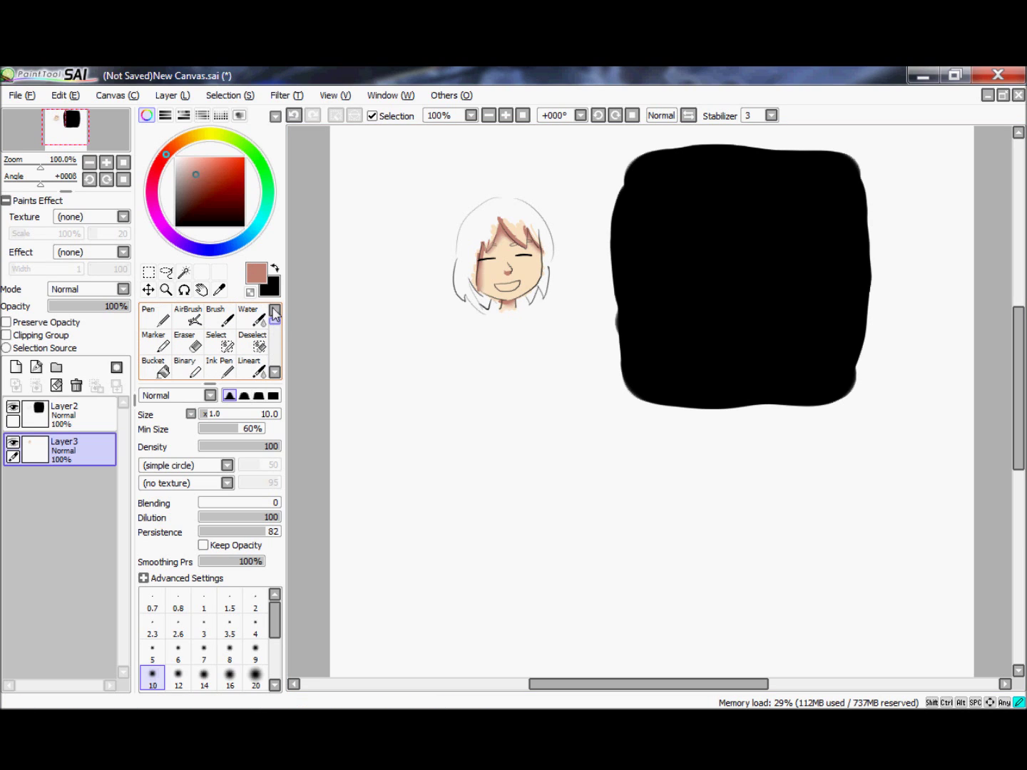
left_click(220, 319)
left_click(151, 320)
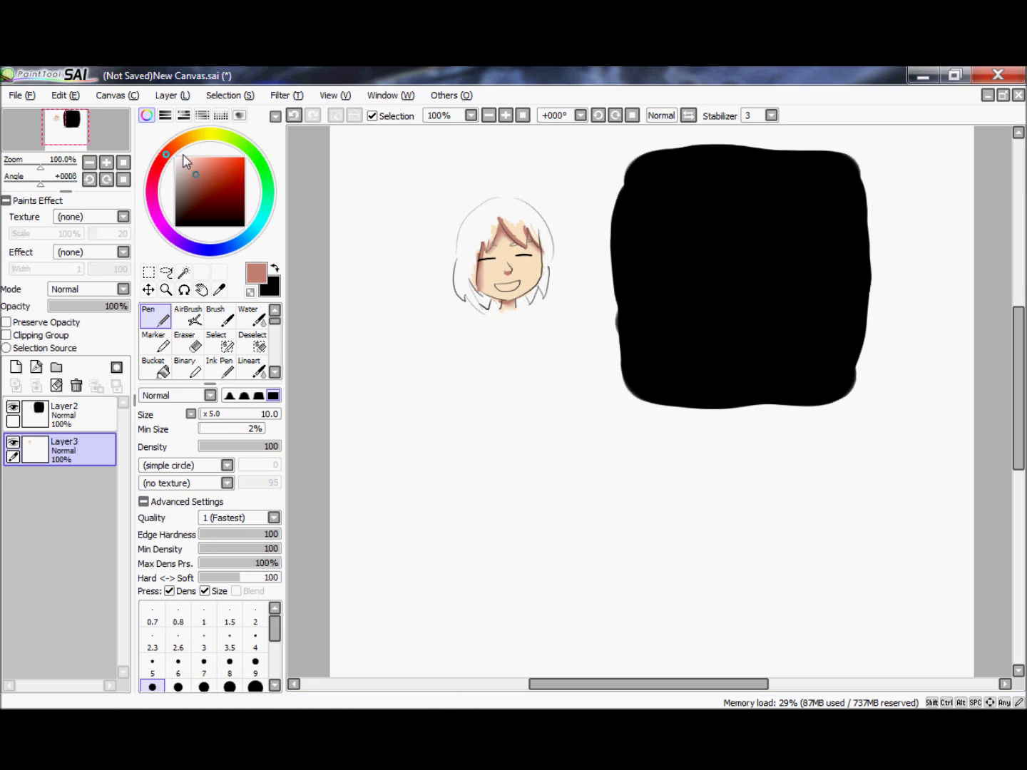
Mix a deep orange-brown on the colour wheel for the hair.
left_click(175, 146)
left_click(213, 170)
left_click(200, 184)
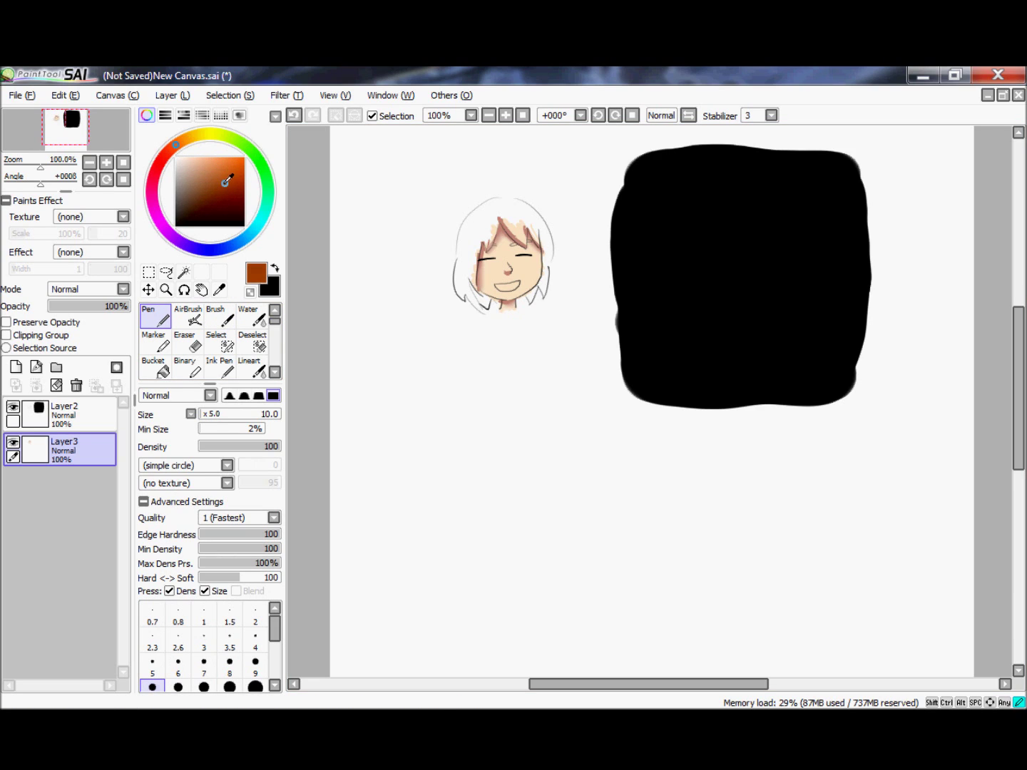
left_click(201, 185)
Paint brown hair strands over the head and sides, then set the colour to light cyan.
mouse_move(498, 211)
left_mouse_down()
mouse_move(494, 238)
mouse_move(497, 219)
mouse_move(485, 243)
mouse_move(498, 215)
mouse_move(478, 236)
mouse_move(476, 281)
mouse_move(473, 248)
mouse_move(483, 305)
left_mouse_up()
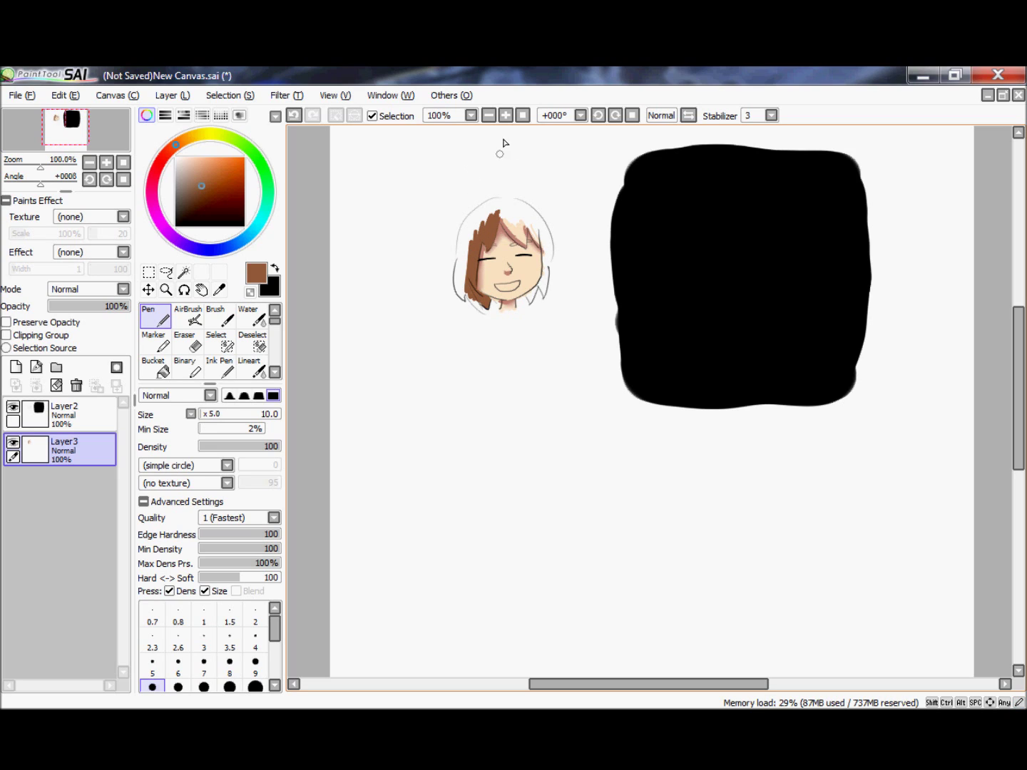
mouse_move(508, 219)
left_mouse_down()
mouse_move(522, 246)
mouse_move(522, 220)
mouse_move(520, 240)
mouse_move(513, 229)
mouse_move(519, 242)
mouse_move(523, 220)
mouse_move(540, 248)
mouse_move(530, 222)
mouse_move(543, 254)
mouse_move(544, 240)
mouse_move(542, 283)
left_mouse_up()
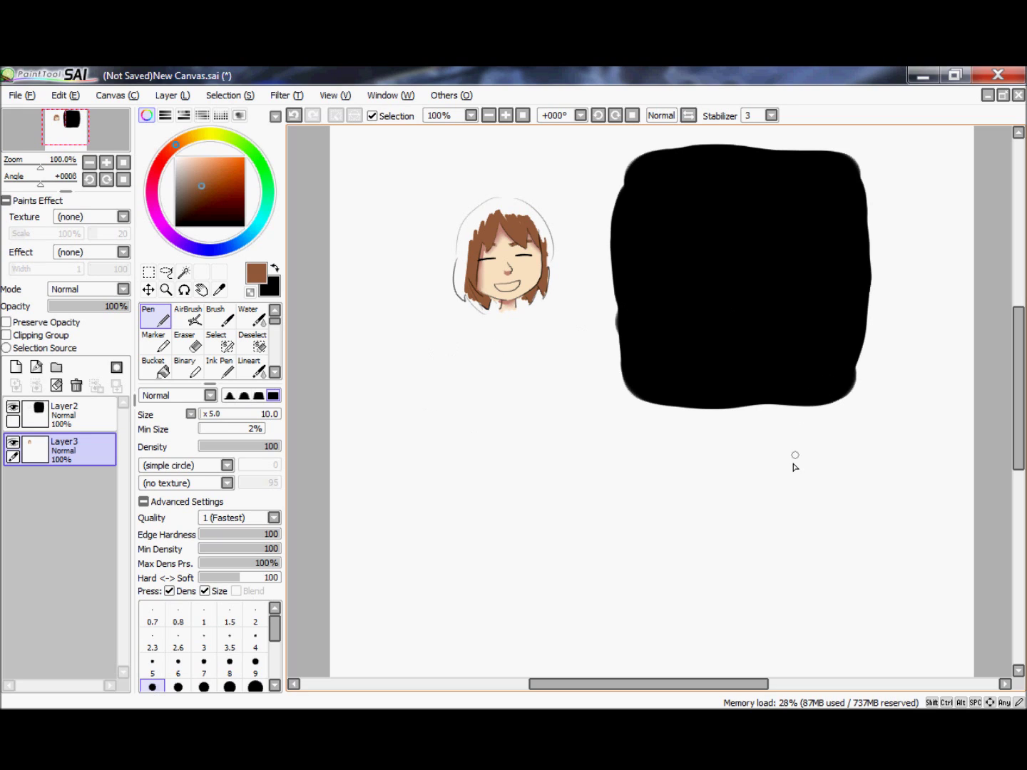
left_click_drag(202, 177, 206, 156)
left_click(258, 226)
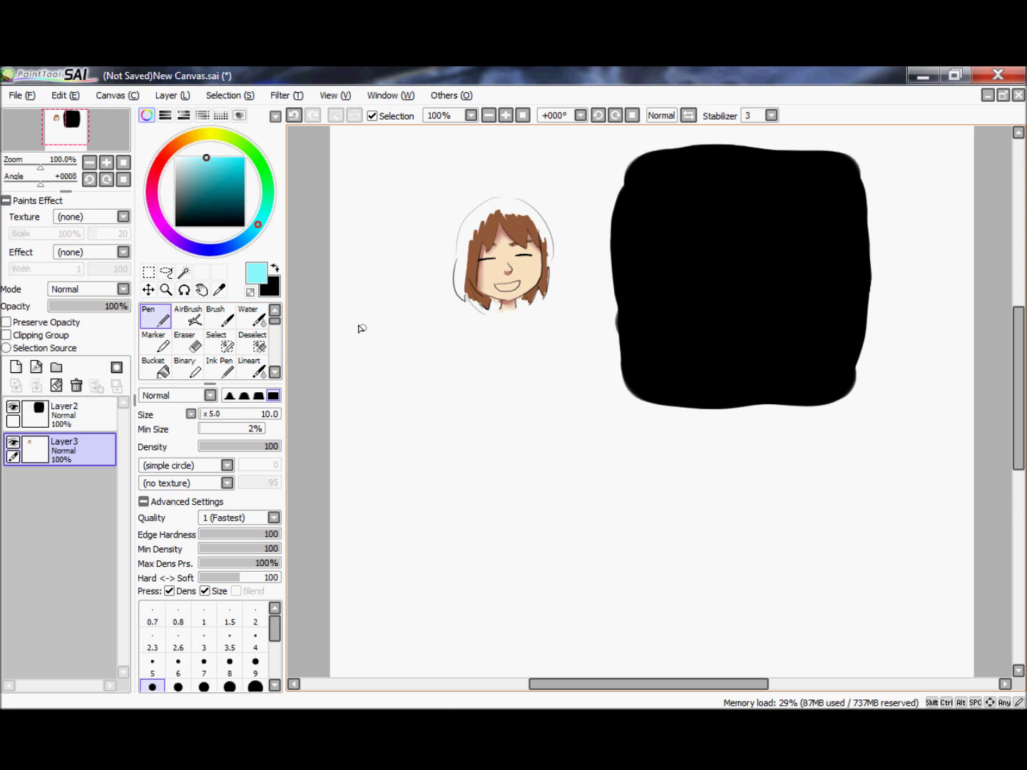
With the Brush at size 52 and blending 33, dab a round light-cyan moon top-left on Layer2.
left_click(275, 371)
left_click(275, 372)
left_click(252, 343)
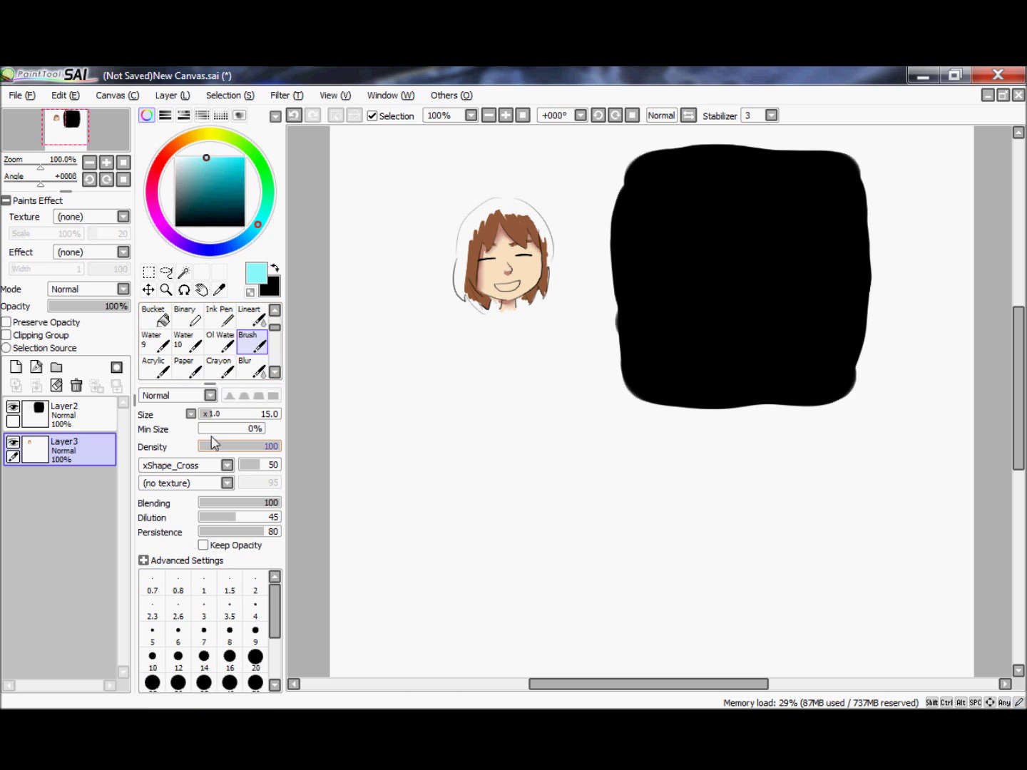
left_click_drag(225, 414, 252, 413)
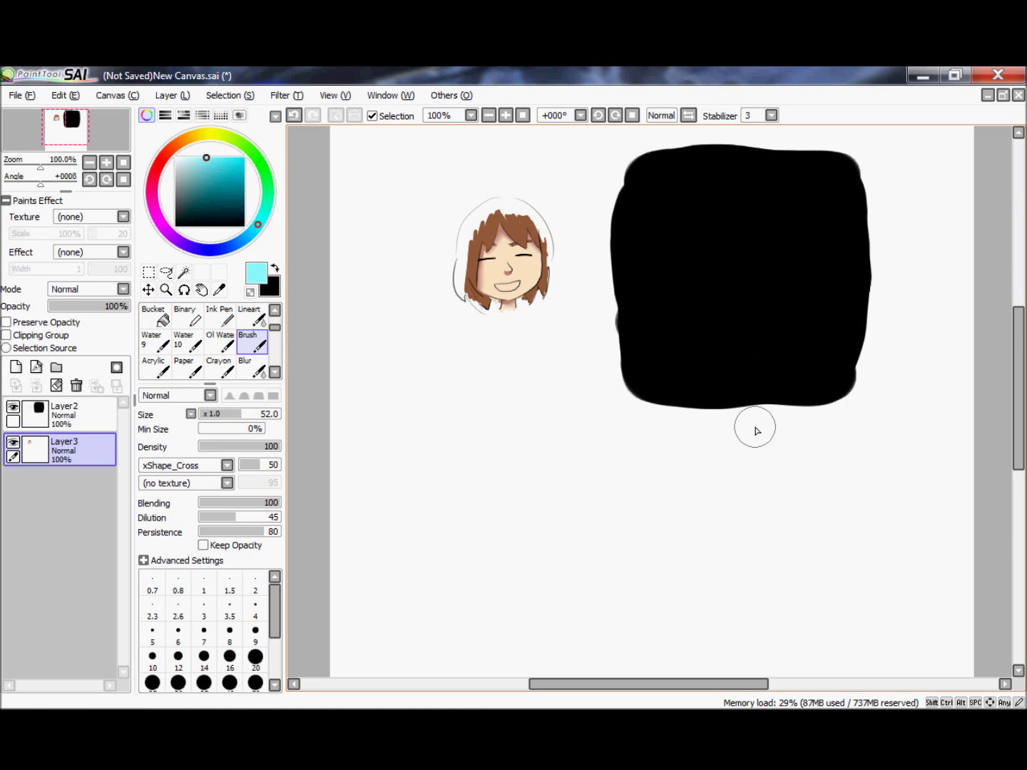
left_click_drag(229, 503, 281, 508)
left_click_drag(247, 504, 192, 509)
key("Up")
left_click_drag(652, 195, 651, 216)
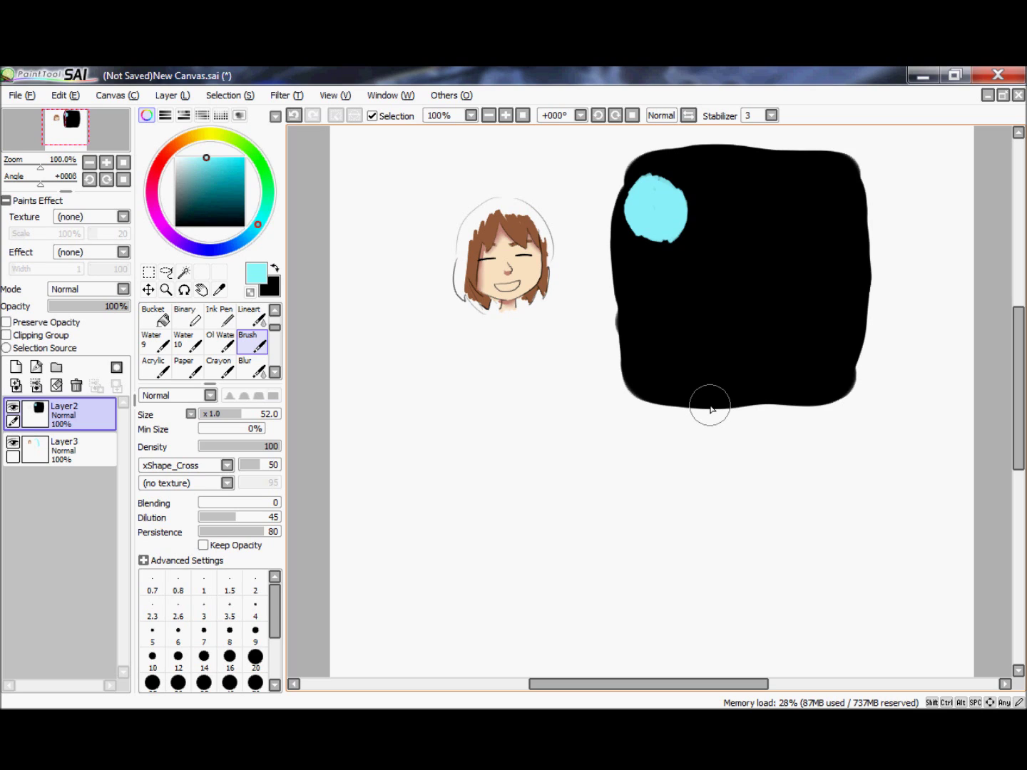
At full blending, extend the square's bottom edge with mottled dark paint.
left_click_drag(212, 506, 285, 504)
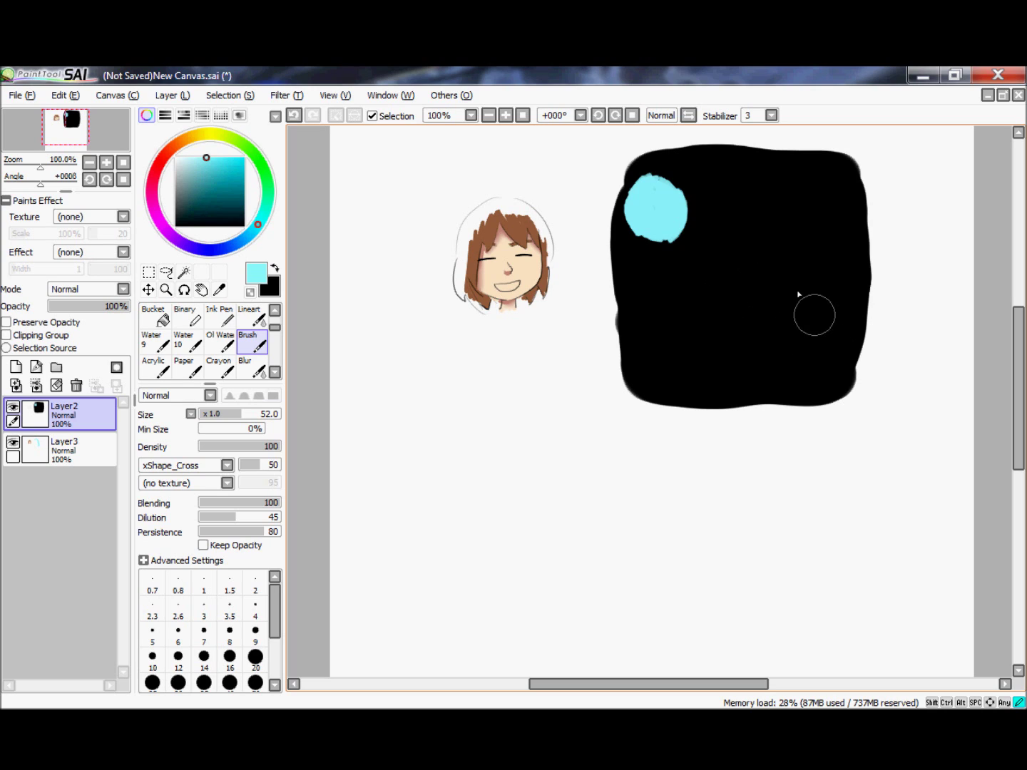
mouse_move(735, 342)
left_mouse_down()
mouse_move(729, 380)
mouse_move(741, 398)
mouse_move(793, 392)
mouse_move(719, 389)
mouse_move(803, 381)
mouse_move(647, 385)
mouse_move(728, 405)
mouse_move(835, 399)
mouse_move(857, 330)
mouse_move(759, 270)
mouse_move(729, 271)
mouse_move(841, 324)
mouse_move(764, 389)
mouse_move(839, 357)
left_mouse_up()
left_click_drag(661, 382, 738, 395)
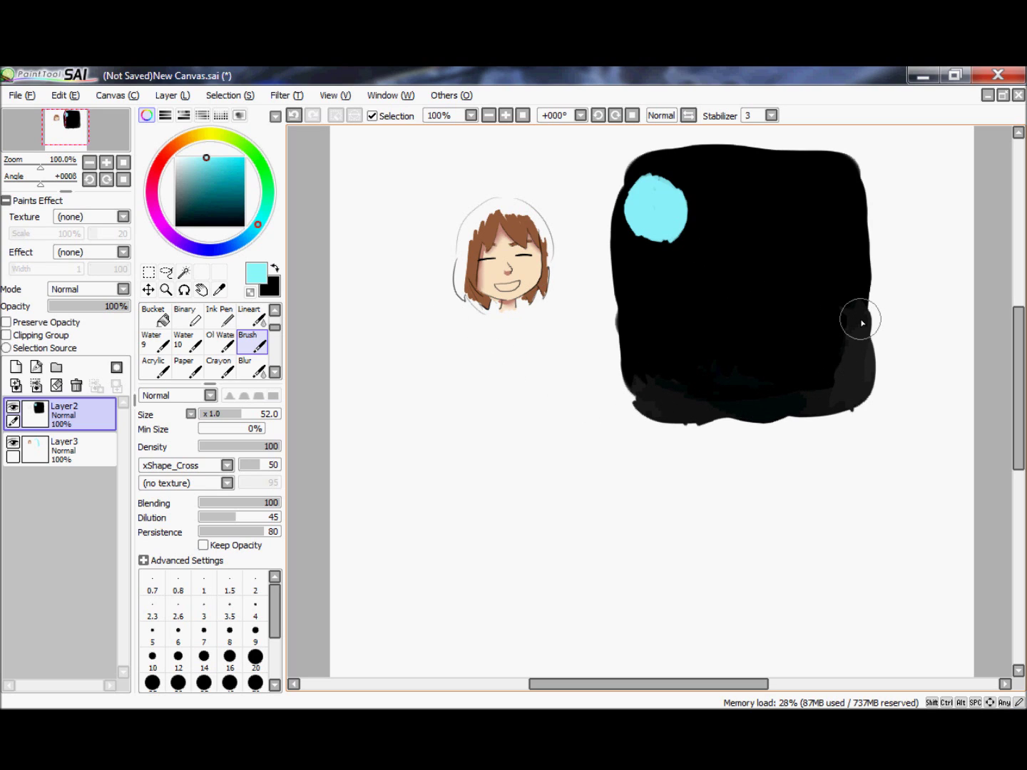
At blending 50, paint a teal diagonal band with cyan finger strokes reaching into the moon.
left_click(237, 504)
left_click(238, 504)
left_click(241, 507)
mouse_move(776, 198)
left_mouse_down()
mouse_move(820, 260)
mouse_move(768, 218)
mouse_move(764, 287)
mouse_move(732, 271)
mouse_move(719, 285)
mouse_move(725, 300)
mouse_move(753, 316)
mouse_move(770, 306)
mouse_move(763, 293)
mouse_move(780, 325)
mouse_move(728, 249)
mouse_move(745, 241)
mouse_move(832, 311)
mouse_move(773, 228)
mouse_move(820, 299)
mouse_move(821, 271)
mouse_move(791, 211)
mouse_move(845, 282)
left_mouse_up()
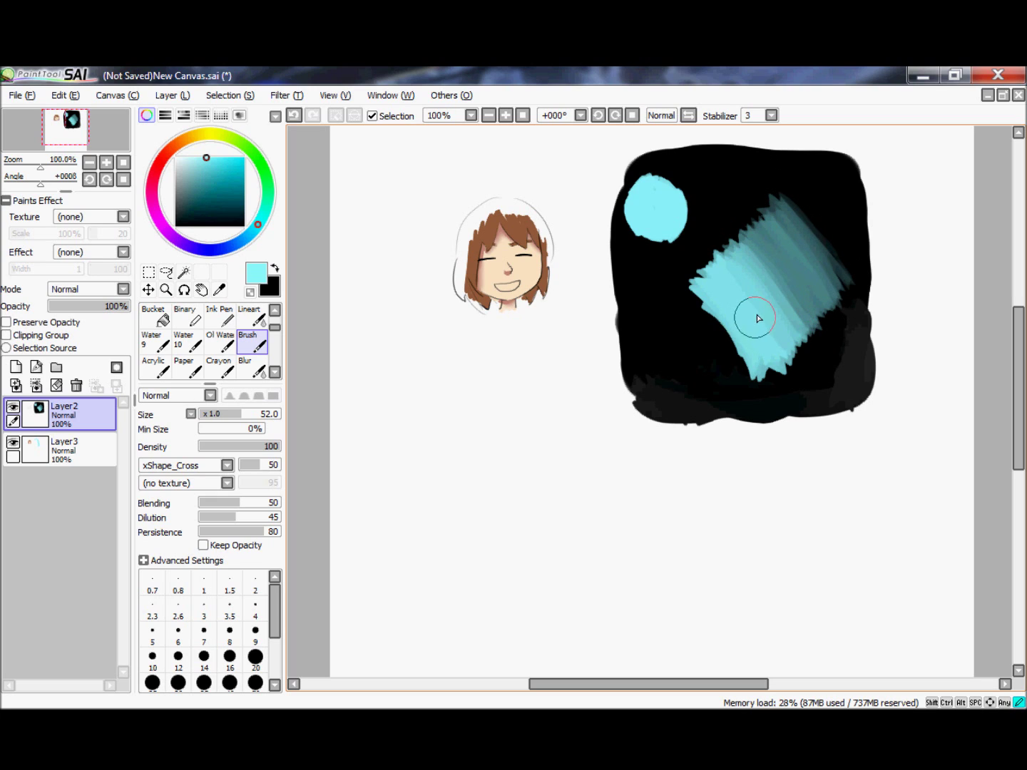
left_click_drag(748, 319, 642, 331)
mouse_move(737, 300)
left_mouse_down()
mouse_move(650, 298)
mouse_move(639, 266)
left_mouse_up()
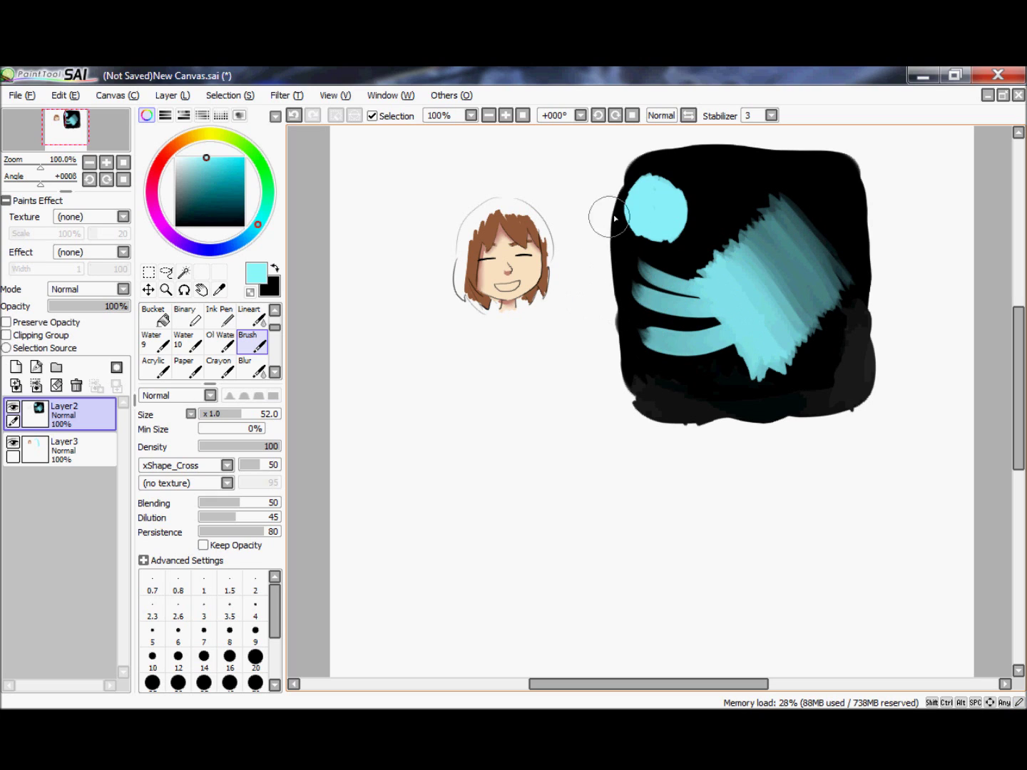
left_click_drag(728, 269, 653, 210)
left_click_drag(749, 353, 686, 389)
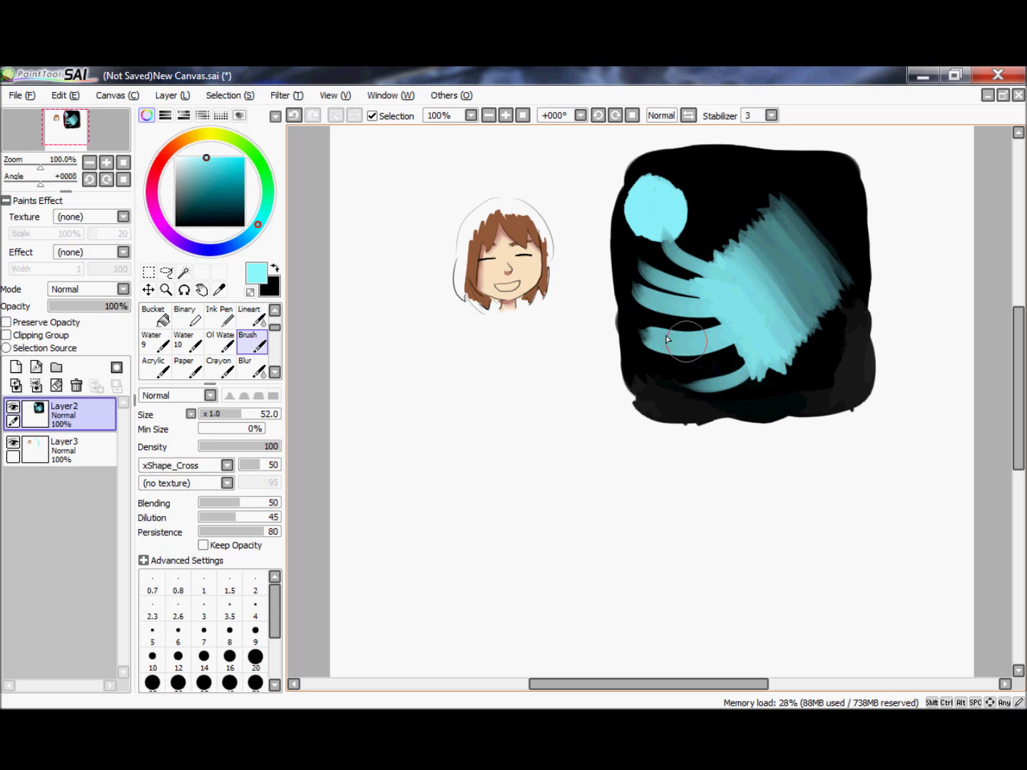
left_click_drag(271, 206, 261, 180)
left_click_drag(689, 362, 707, 369)
Set brush minimum size to 100% and blend the band into mint green and teal, smoothing its edges.
left_click_drag(204, 430, 289, 430)
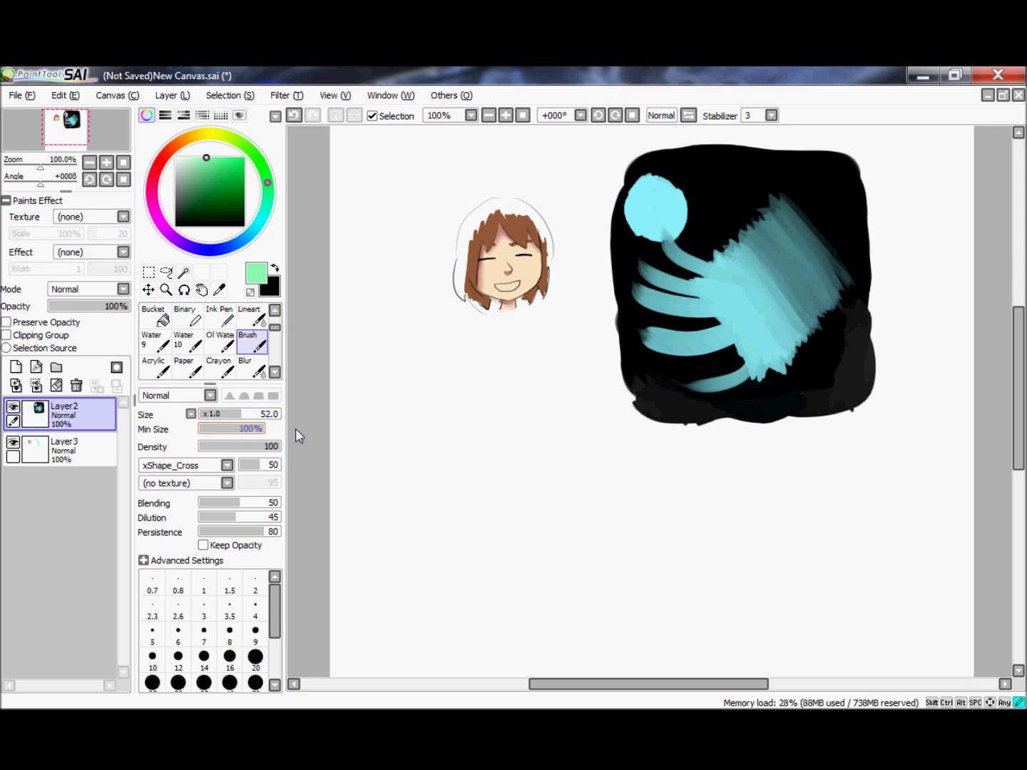
mouse_move(677, 327)
left_mouse_down()
mouse_move(698, 382)
mouse_move(684, 335)
mouse_move(673, 348)
mouse_move(660, 336)
mouse_move(706, 390)
mouse_move(681, 375)
mouse_move(704, 396)
mouse_move(697, 394)
mouse_move(707, 378)
mouse_move(698, 398)
mouse_move(679, 344)
mouse_move(704, 382)
mouse_move(686, 336)
mouse_move(714, 372)
mouse_move(687, 325)
mouse_move(728, 397)
mouse_move(729, 358)
mouse_move(746, 388)
mouse_move(733, 350)
mouse_move(757, 374)
mouse_move(743, 341)
mouse_move(765, 367)
mouse_move(734, 283)
mouse_move(769, 357)
mouse_move(741, 331)
mouse_move(751, 365)
mouse_move(691, 306)
mouse_move(722, 370)
mouse_move(679, 323)
mouse_move(708, 384)
mouse_move(642, 342)
mouse_move(678, 383)
mouse_move(677, 356)
mouse_move(716, 386)
mouse_move(695, 345)
mouse_move(728, 374)
mouse_move(709, 329)
mouse_move(732, 340)
mouse_move(735, 294)
mouse_move(722, 276)
mouse_move(771, 302)
mouse_move(767, 289)
mouse_move(780, 317)
mouse_move(805, 324)
mouse_move(790, 302)
mouse_move(817, 316)
mouse_move(778, 235)
mouse_move(802, 253)
mouse_move(806, 319)
mouse_move(748, 286)
left_mouse_up()
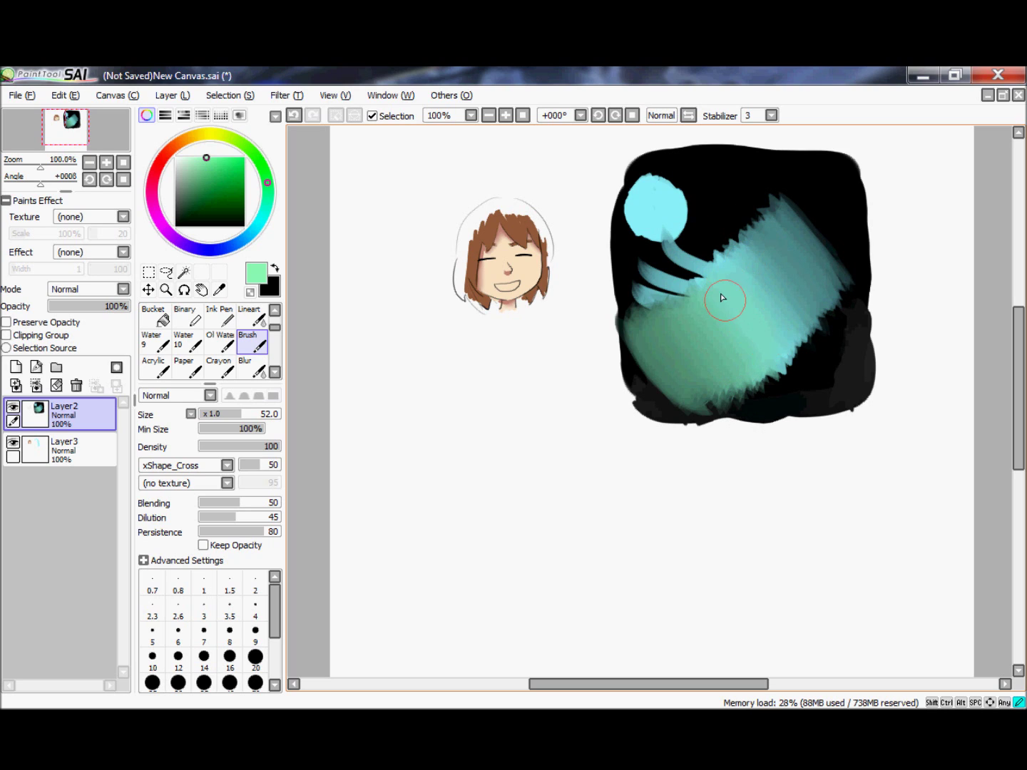
mouse_move(719, 292)
left_mouse_down()
mouse_move(735, 361)
mouse_move(699, 320)
mouse_move(708, 370)
mouse_move(664, 331)
left_mouse_up()
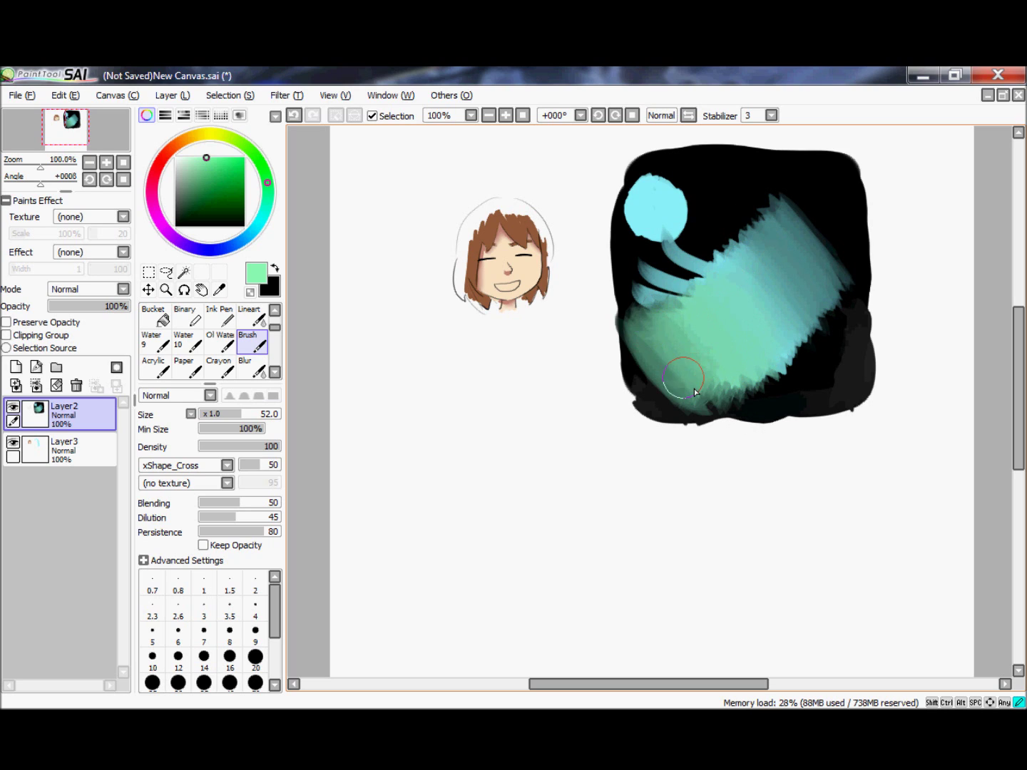
mouse_move(696, 392)
left_mouse_down()
mouse_move(673, 373)
mouse_move(696, 371)
left_mouse_up()
mouse_move(703, 307)
left_mouse_down()
mouse_move(771, 324)
mouse_move(768, 255)
left_mouse_up()
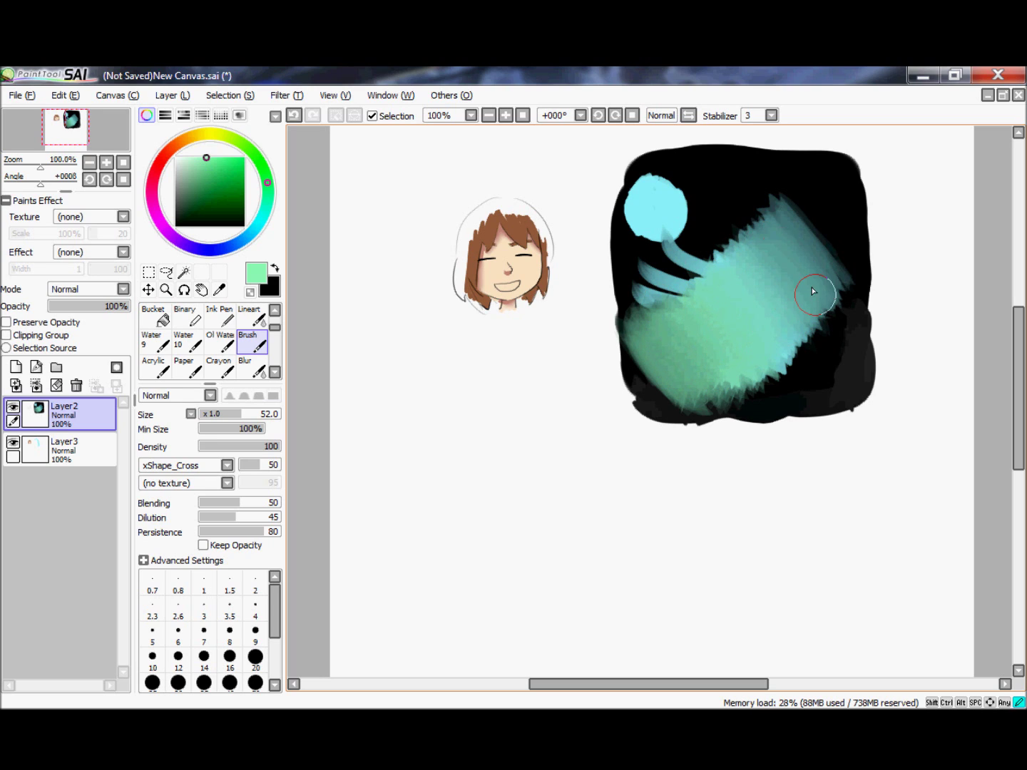
mouse_move(813, 291)
left_mouse_down()
mouse_move(786, 229)
mouse_move(809, 245)
left_mouse_up()
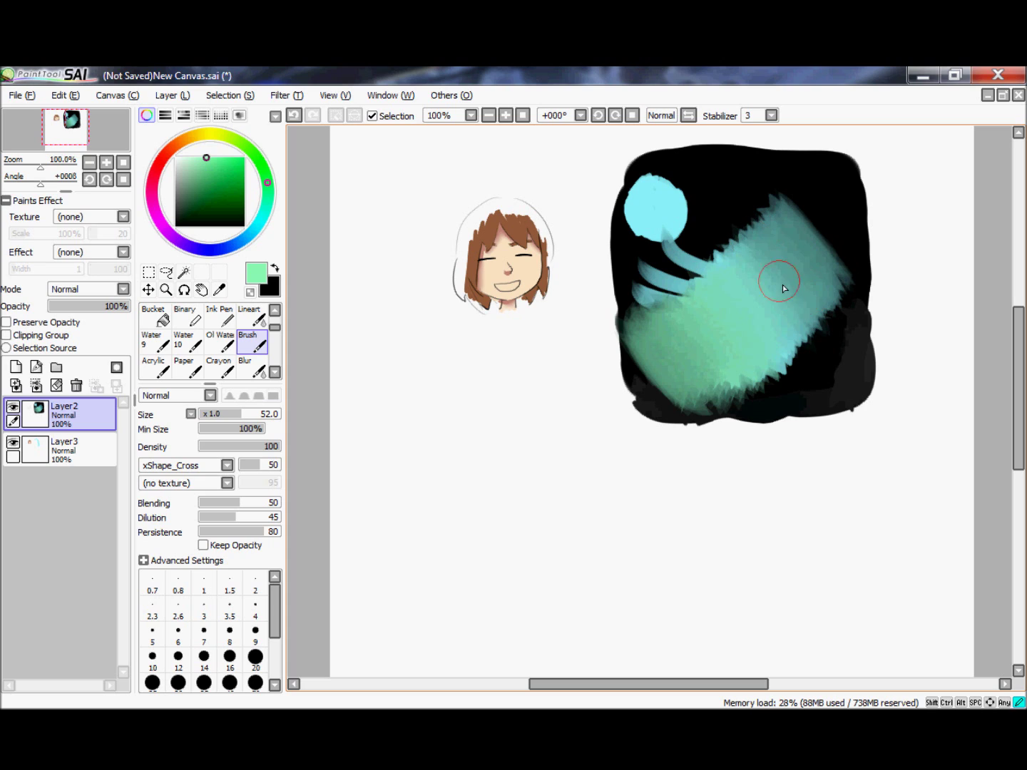
mouse_move(738, 370)
left_mouse_down()
mouse_move(676, 378)
mouse_move(652, 328)
left_mouse_up()
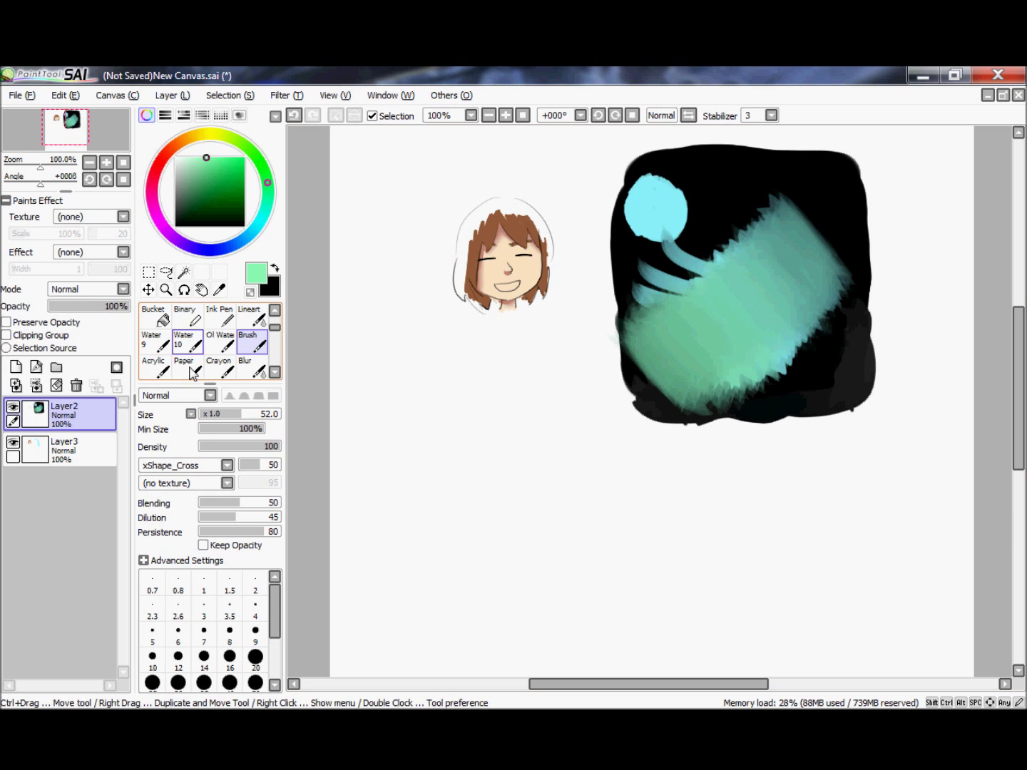
scroll(235, 336, "up", 2)
On new Layer4, draw a saturated red Pen circle right of the cyan blob.
left_click(16, 367)
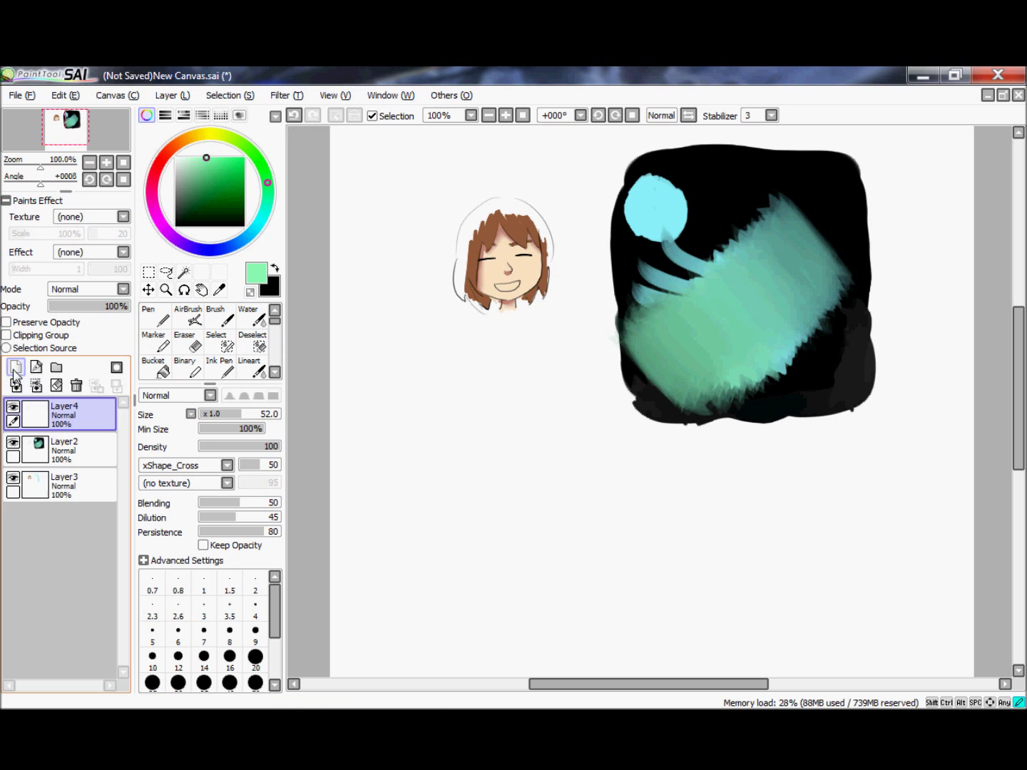
left_click(163, 156)
left_click(244, 161)
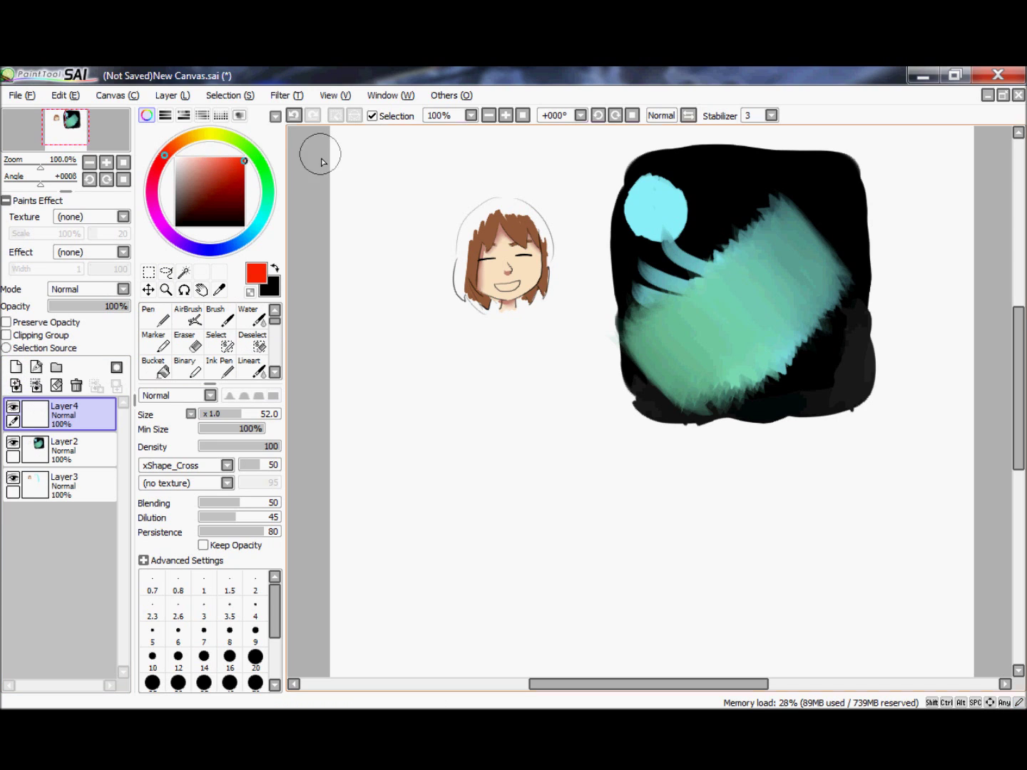
left_click(156, 315)
mouse_move(742, 174)
left_mouse_down()
mouse_move(805, 227)
mouse_move(721, 187)
mouse_move(745, 172)
left_mouse_up()
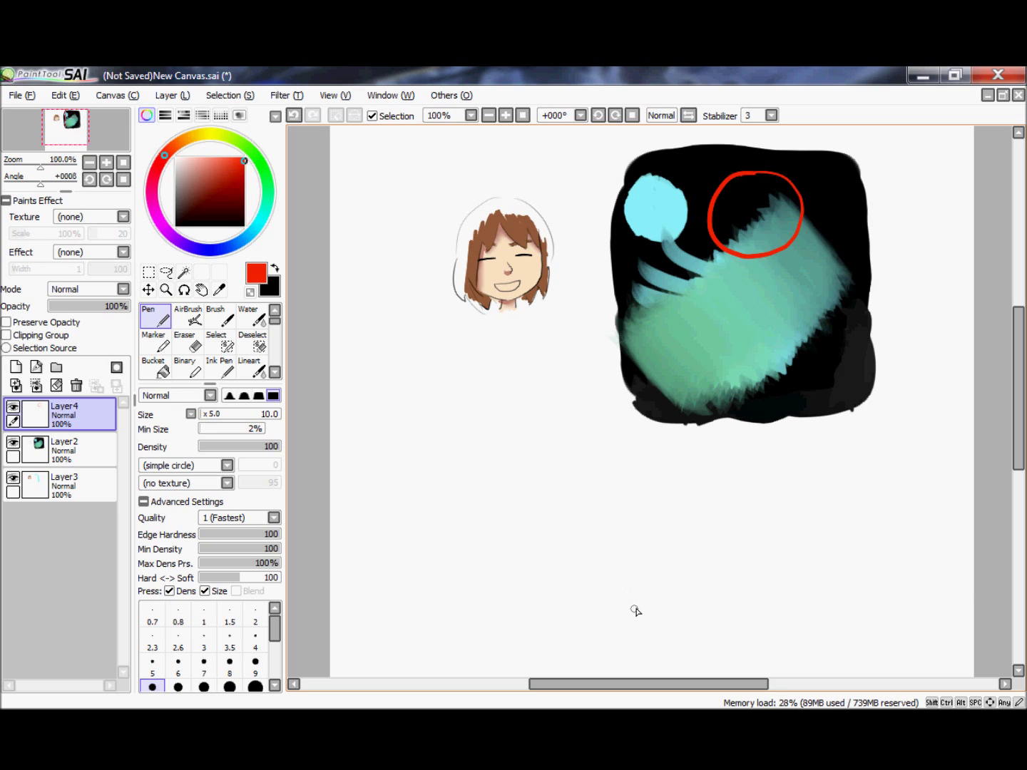
With a white Brush at blending 70, dab tiny white dots on the green paint and blur them.
left_click(216, 321)
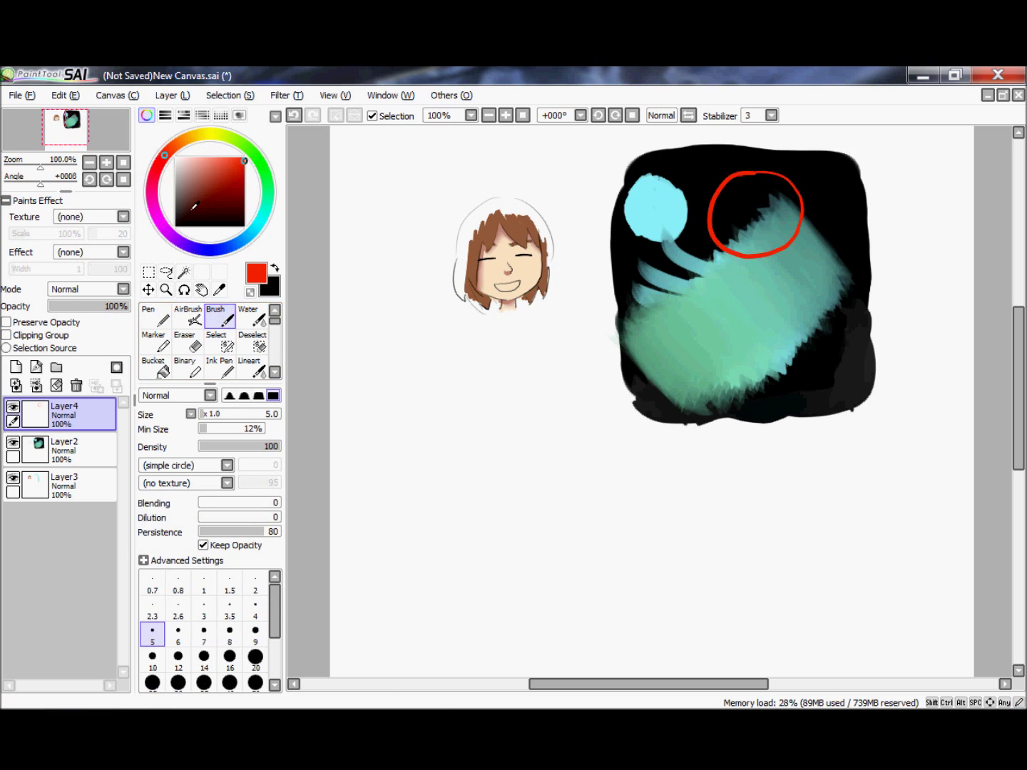
left_click(176, 158)
mouse_move(739, 316)
left_mouse_down()
mouse_move(736, 328)
mouse_move(726, 324)
left_mouse_up()
left_click(246, 504)
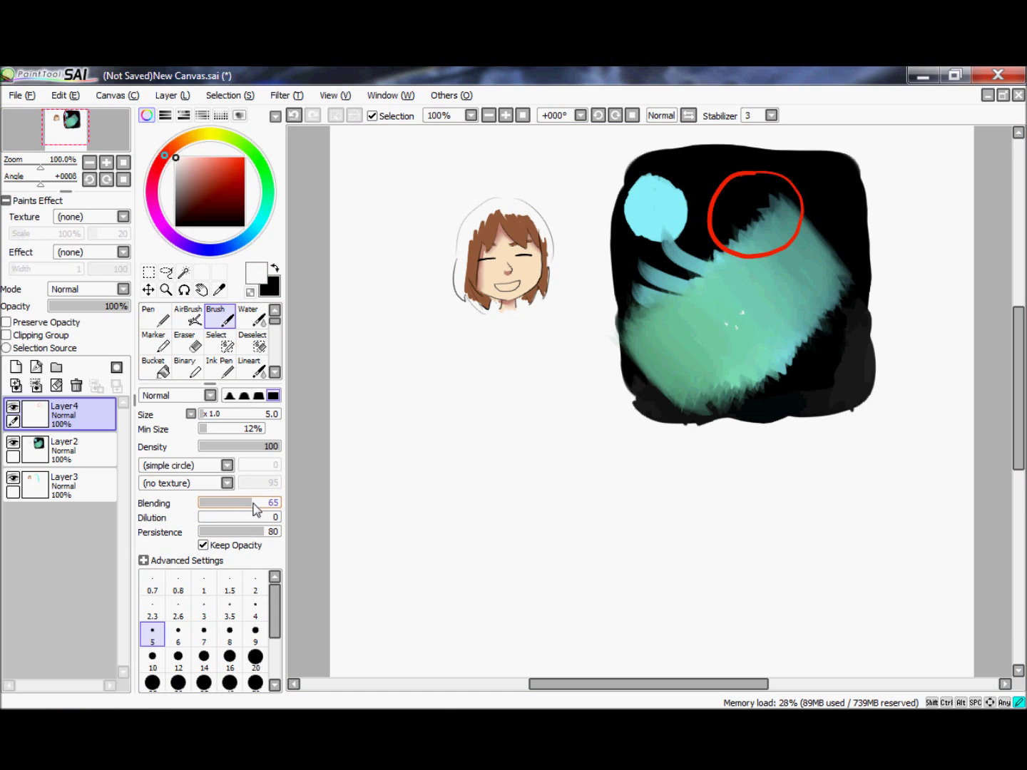
left_click_drag(255, 507, 260, 499)
left_click_drag(731, 335, 737, 329)
scroll(257, 361, "down", 2)
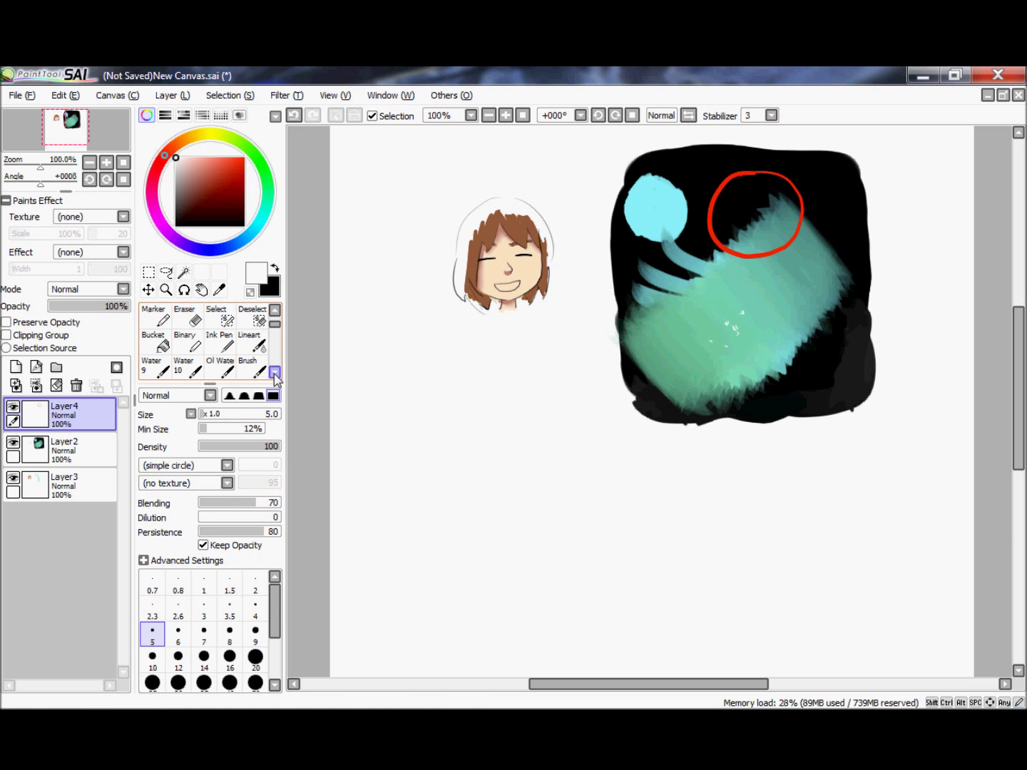
left_click(255, 365)
mouse_move(709, 343)
left_mouse_down()
mouse_move(736, 336)
mouse_move(729, 333)
mouse_move(741, 329)
mouse_move(737, 312)
mouse_move(722, 321)
mouse_move(713, 348)
left_mouse_up()
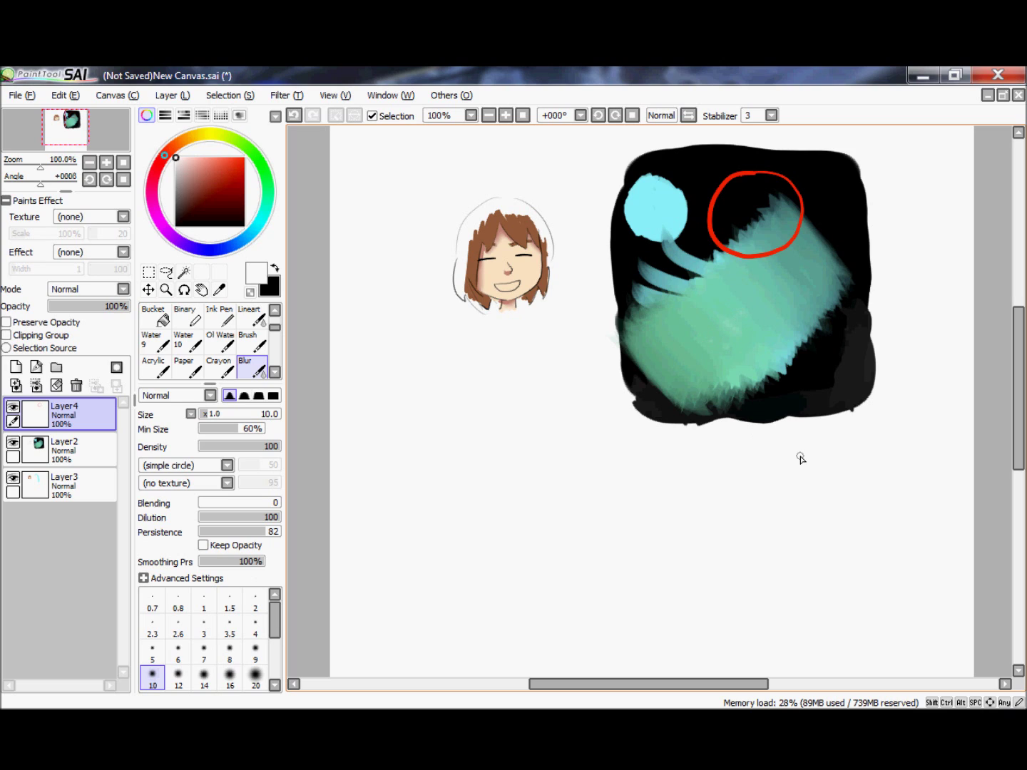
At brush size 6 and blending 78, dab a cluster of small light spots on the green paint.
left_click(253, 343)
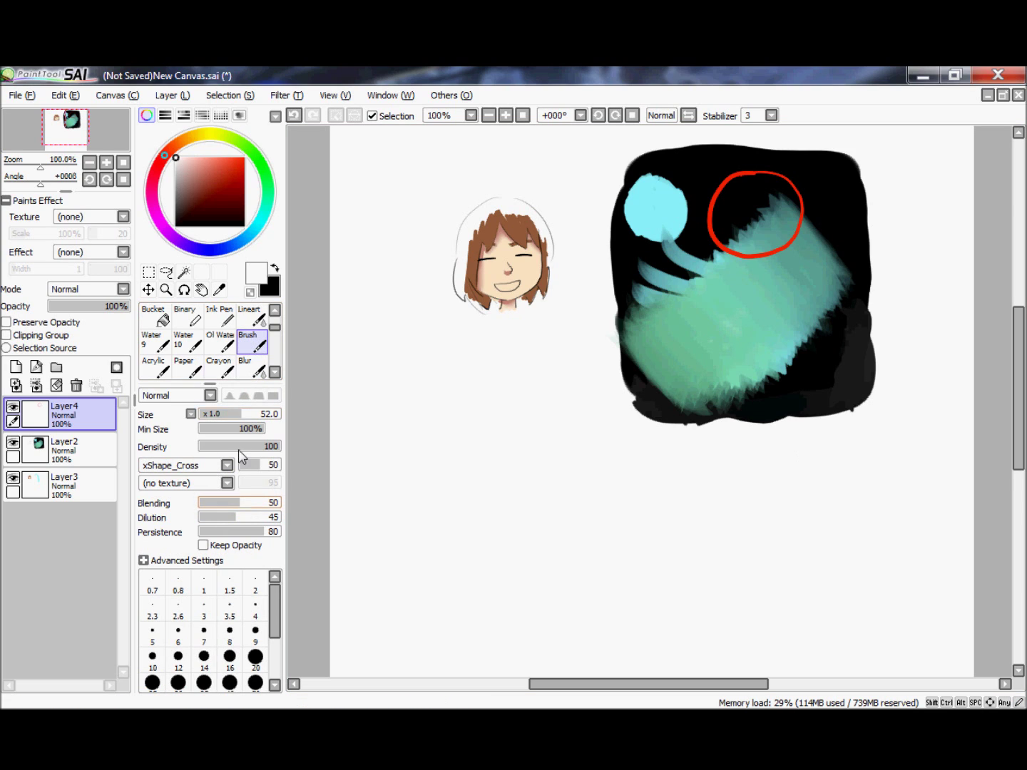
left_click(210, 418)
left_click_drag(207, 420, 205, 420)
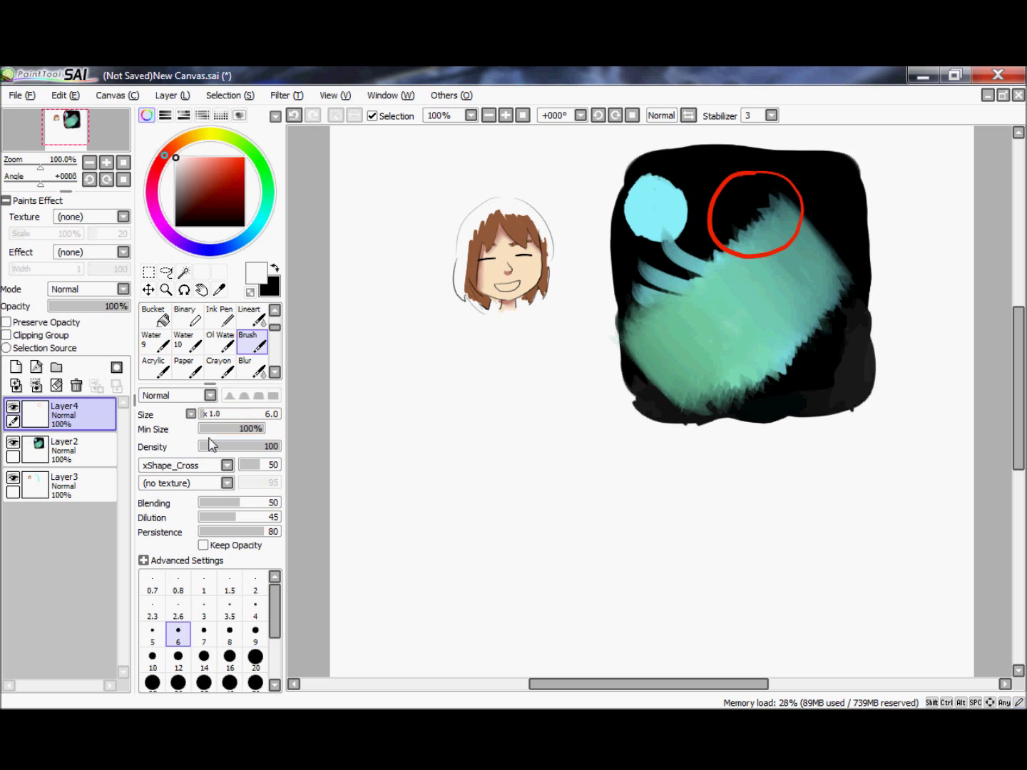
left_click_drag(246, 508, 266, 508)
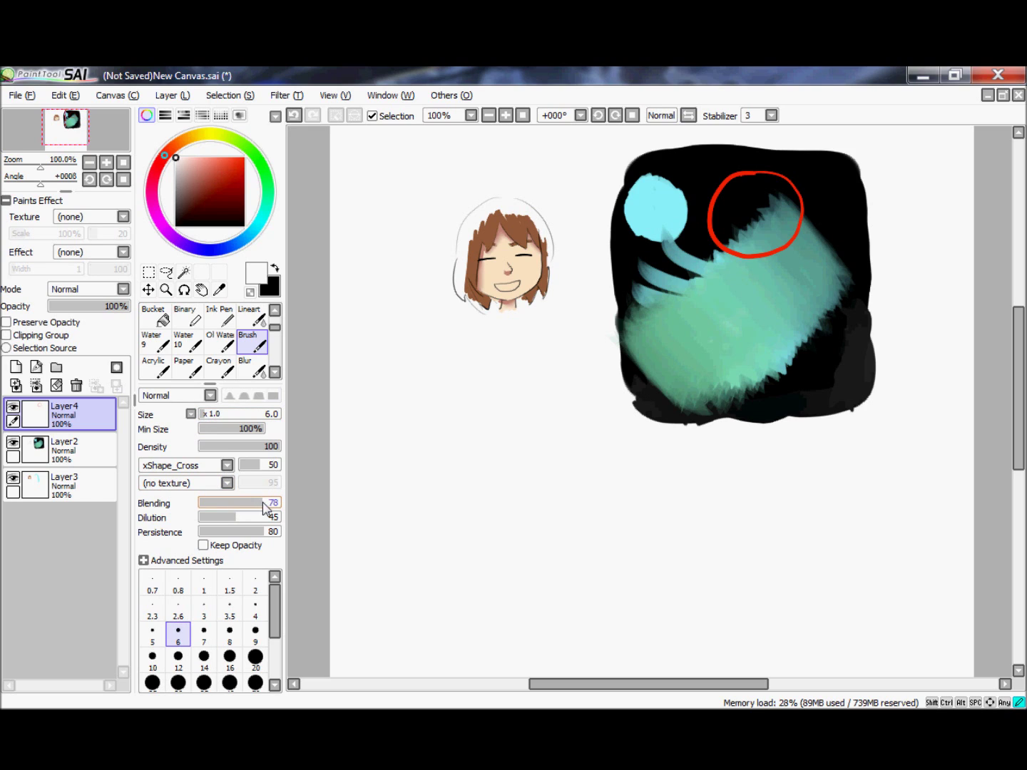
left_click(748, 343)
left_click(728, 319)
left_click(732, 347)
left_click(716, 309)
left_click(711, 310)
left_click(723, 306)
left_click(712, 309)
left_click(702, 318)
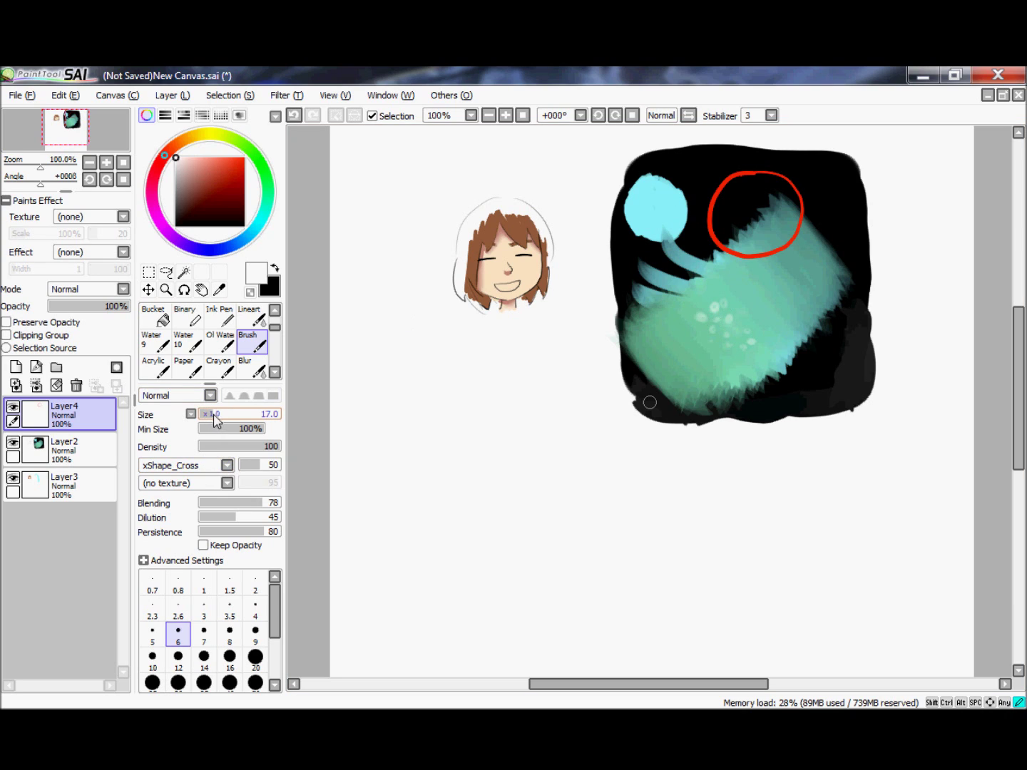
Enlarge the brush to size 15 and add larger light bokeh dots across the green paint.
left_click(216, 414)
left_click(716, 309)
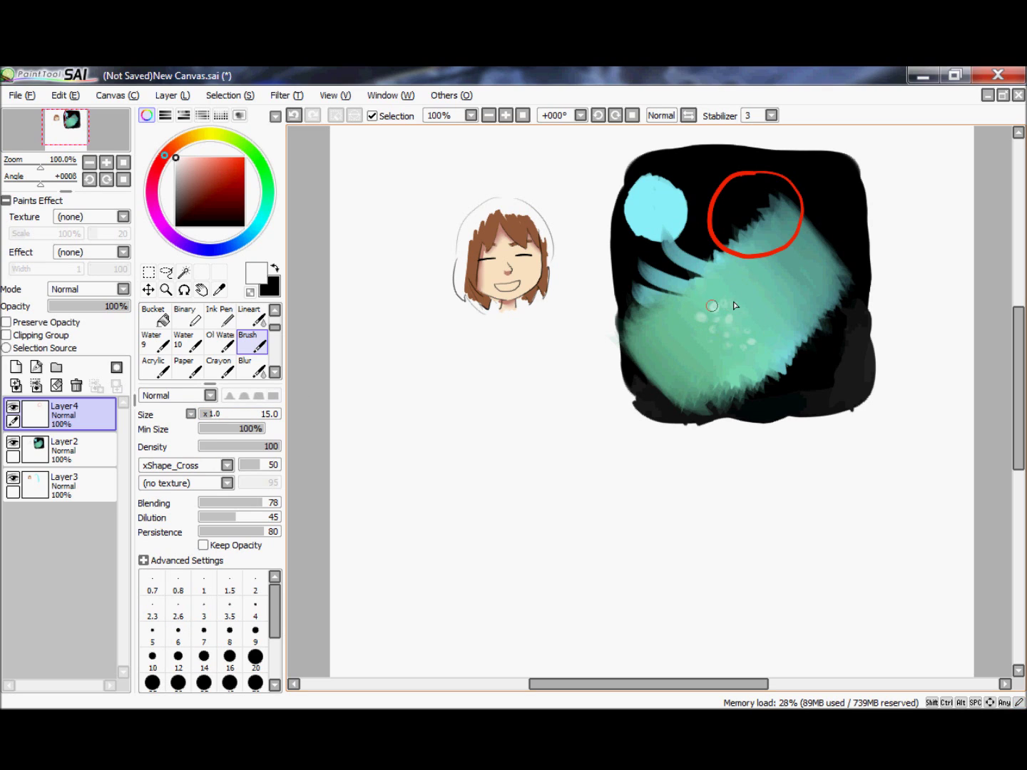
left_click(739, 323)
left_click(733, 307)
left_click(719, 299)
left_click(703, 297)
left_click(697, 337)
Keep the Normal blend mode and switch the brush shape to (simple circle).
left_click(211, 395)
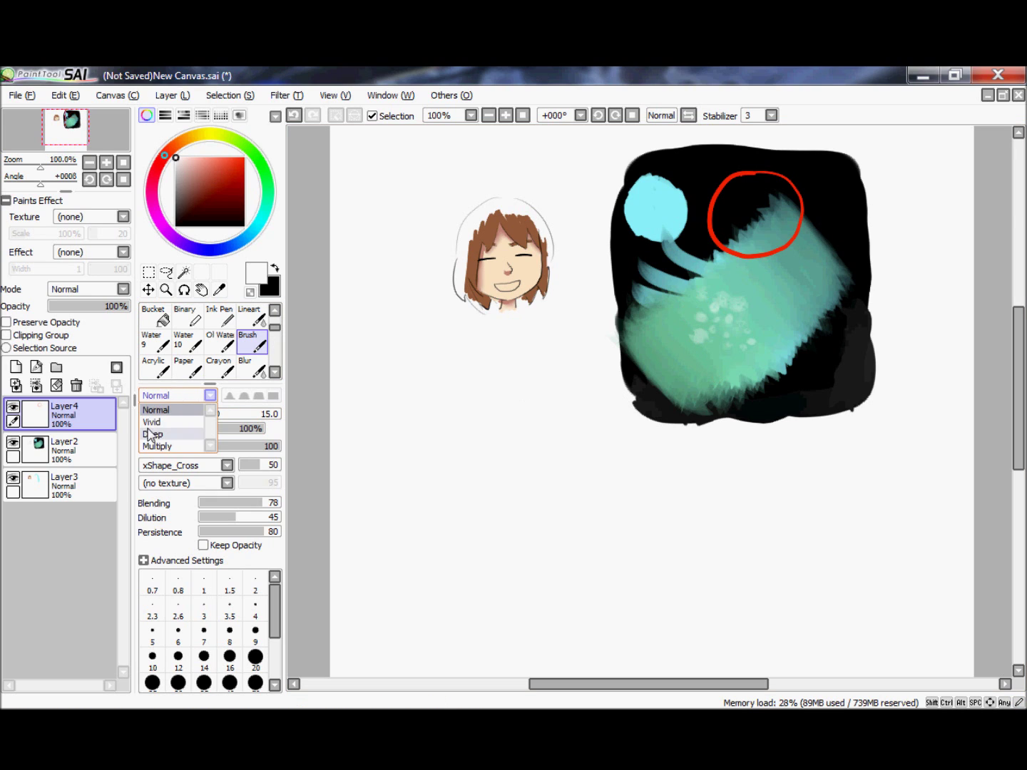
left_click(176, 410)
left_click(189, 465)
scroll(223, 557, "up", 7)
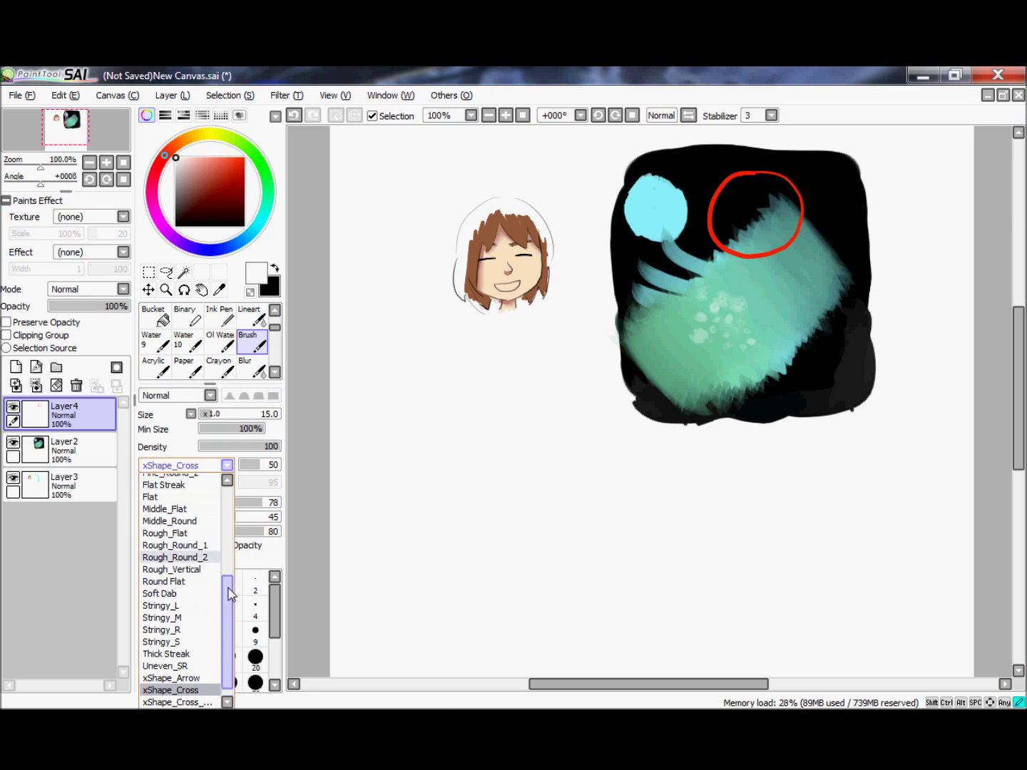
left_click(191, 480)
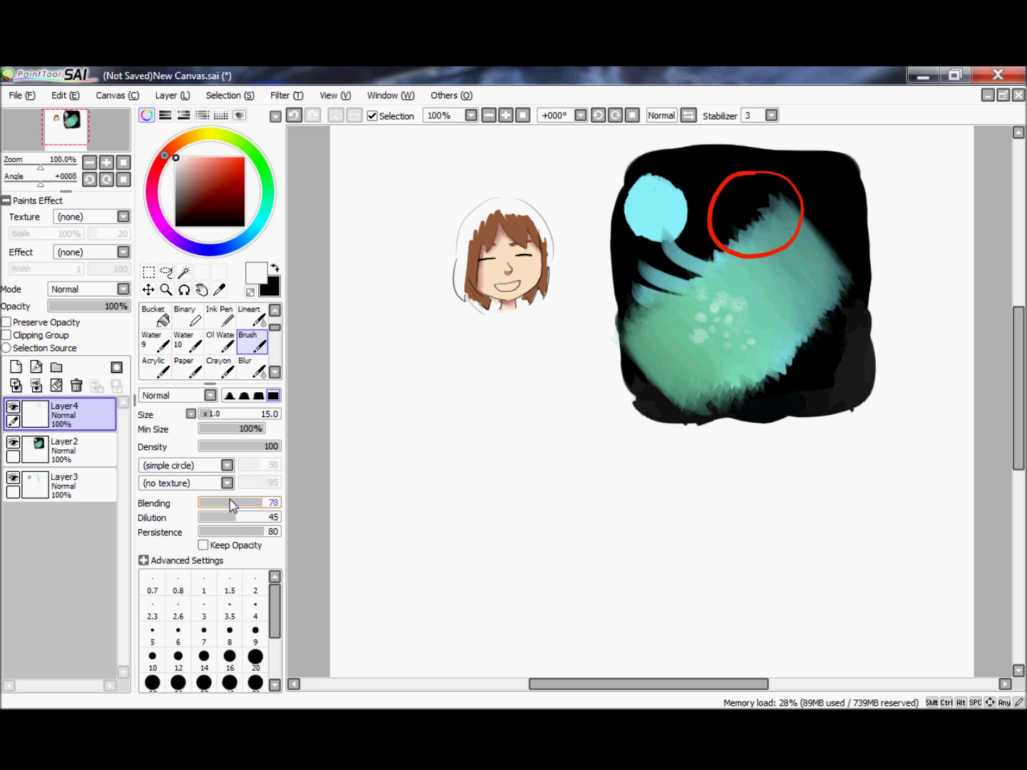
Dab rows of round light dots across the middle, lower and left parts of the green band.
left_click(758, 318)
left_click(738, 305)
left_click(720, 298)
left_click(704, 292)
left_click(715, 343)
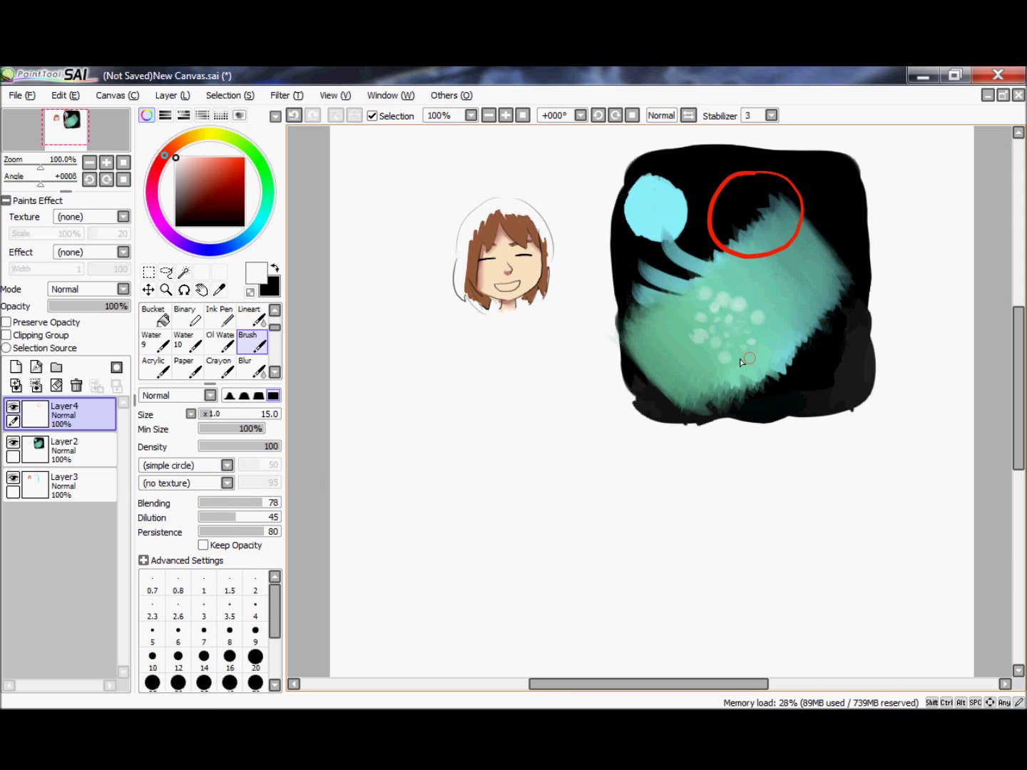
left_click(735, 335)
left_click(749, 297)
left_click(728, 284)
left_click(765, 334)
left_click(763, 355)
left_click(727, 371)
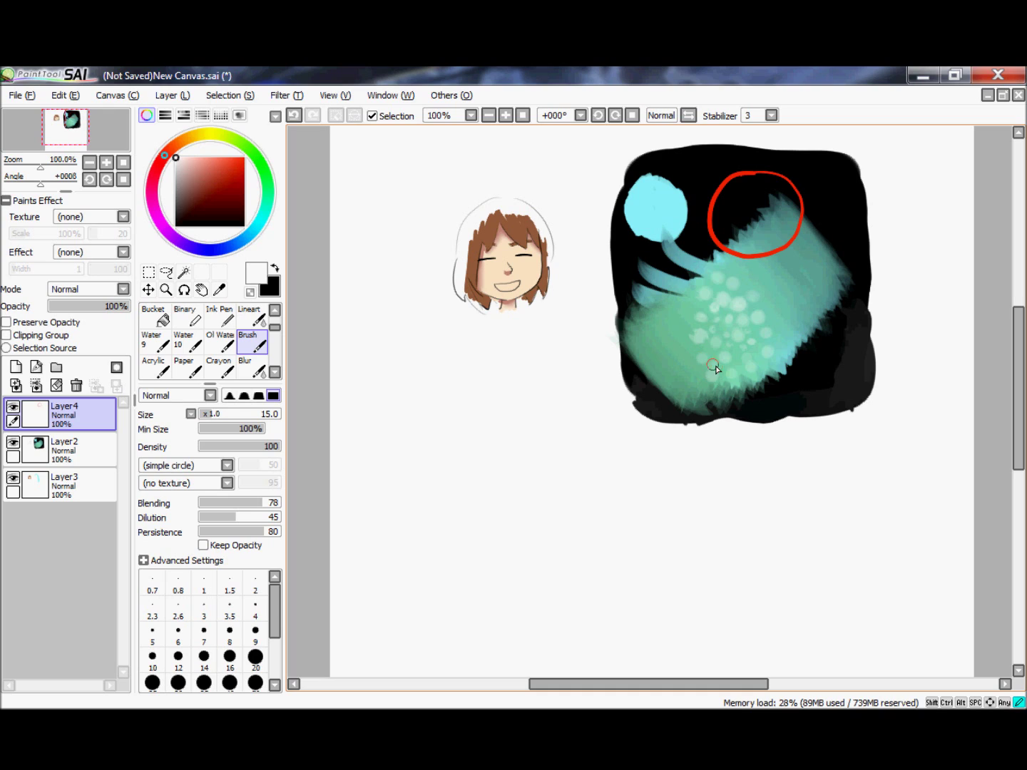
left_click(684, 318)
left_click(682, 323)
left_click(695, 292)
left_click(672, 309)
left_click(678, 339)
left_click(691, 376)
Scatter more round light dots near the red circle, along the right side and the lower edge.
left_click(736, 264)
left_click(749, 280)
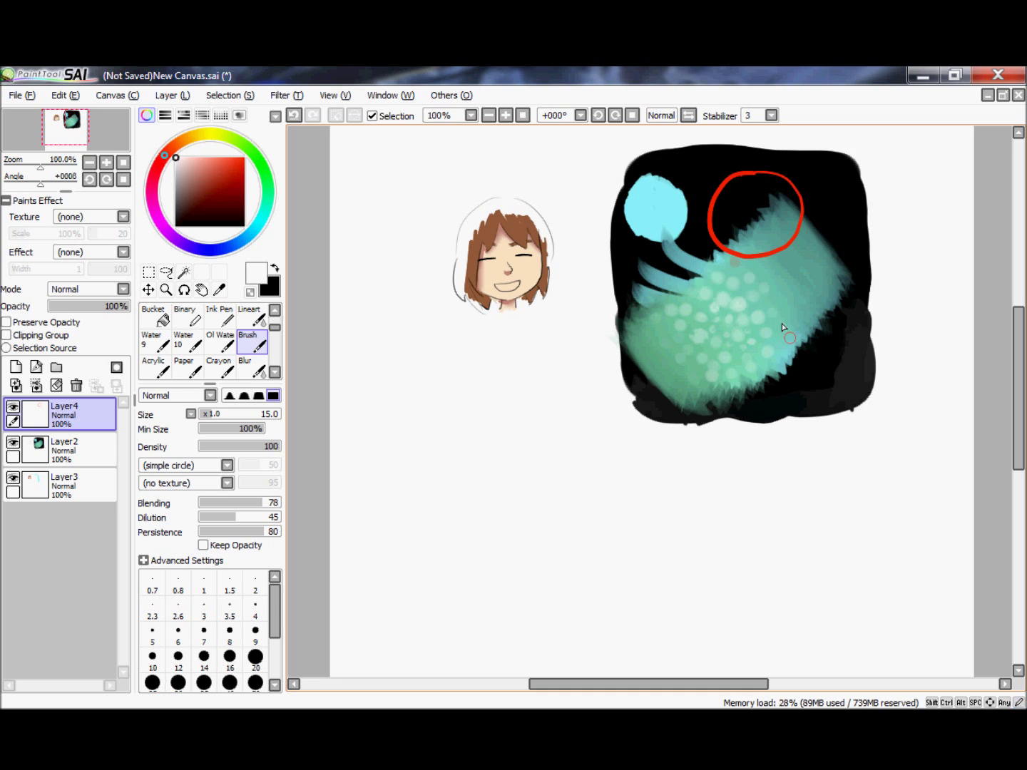
left_click(776, 298)
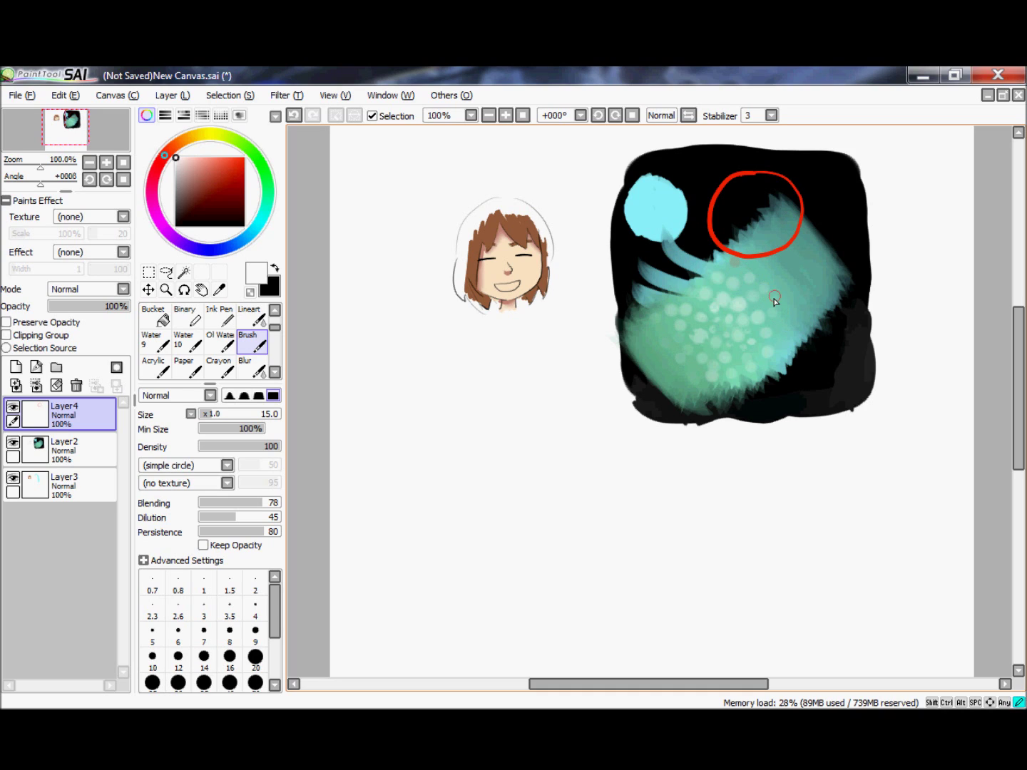
left_click(712, 332)
left_click(718, 323)
left_click(748, 356)
left_click(735, 351)
left_click(739, 379)
left_click(761, 372)
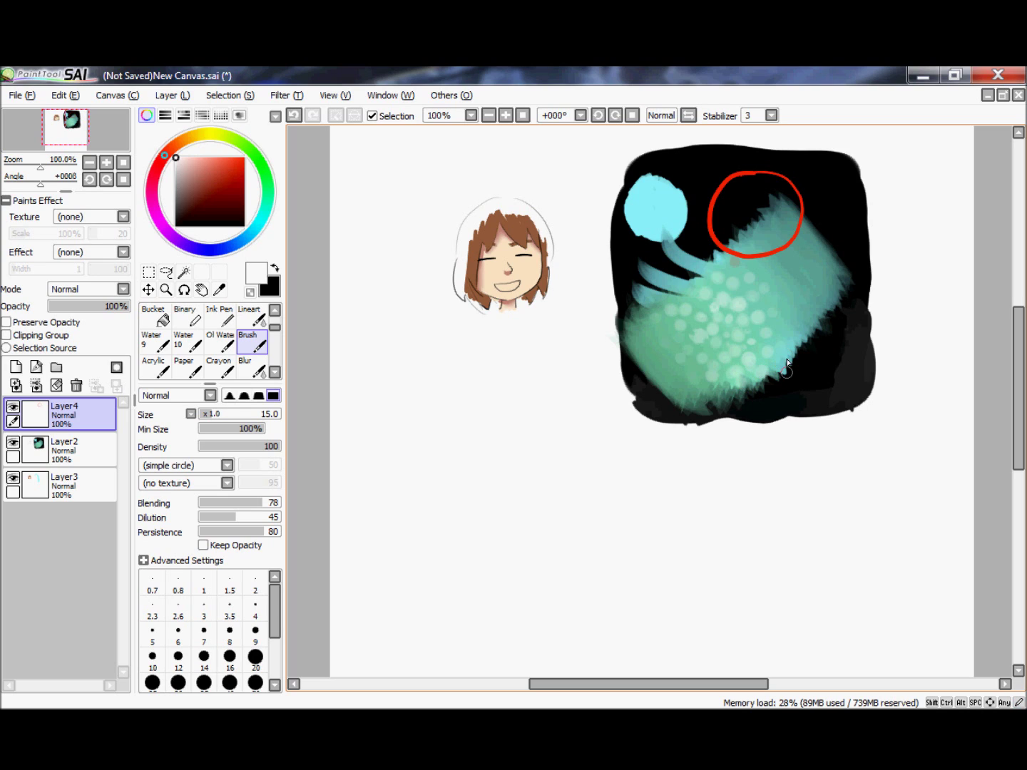
left_click(781, 343)
left_click(778, 350)
left_click(781, 325)
left_click(788, 314)
left_click(784, 306)
left_click(800, 313)
left_click(789, 318)
left_click(757, 281)
left_click(748, 264)
left_click(670, 329)
left_click_drag(699, 379, 708, 398)
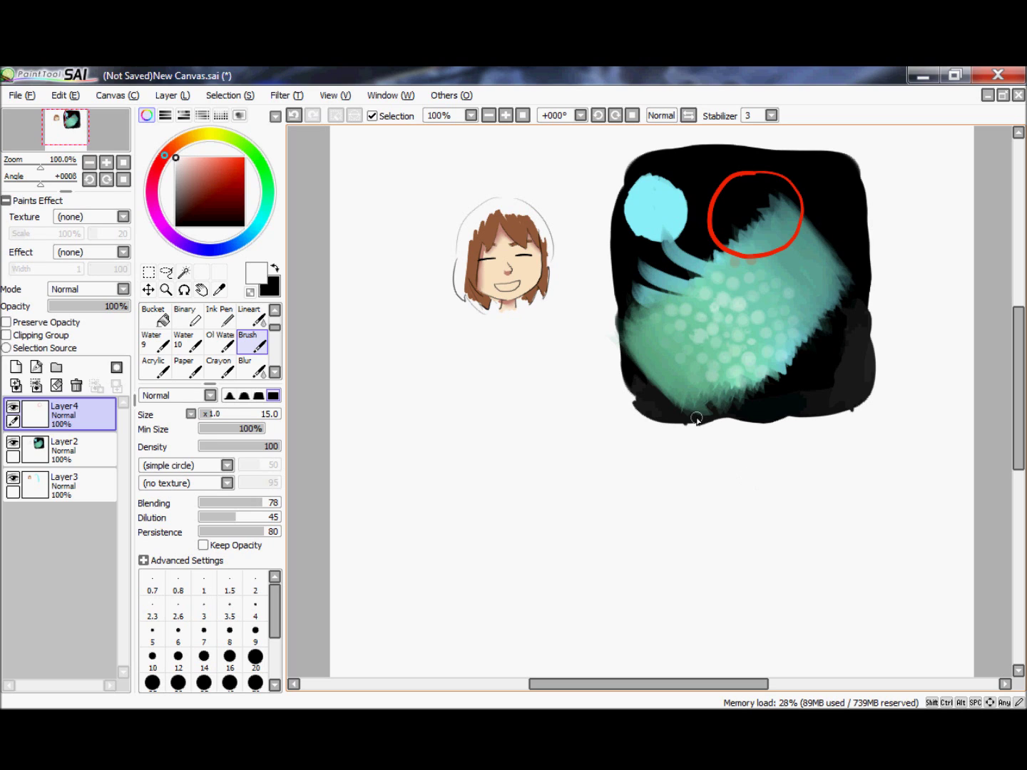
Switch to the pen in purple and draw the sun's circle with caret eyes and an open tongued mouth.
scroll(245, 320, "up", 2)
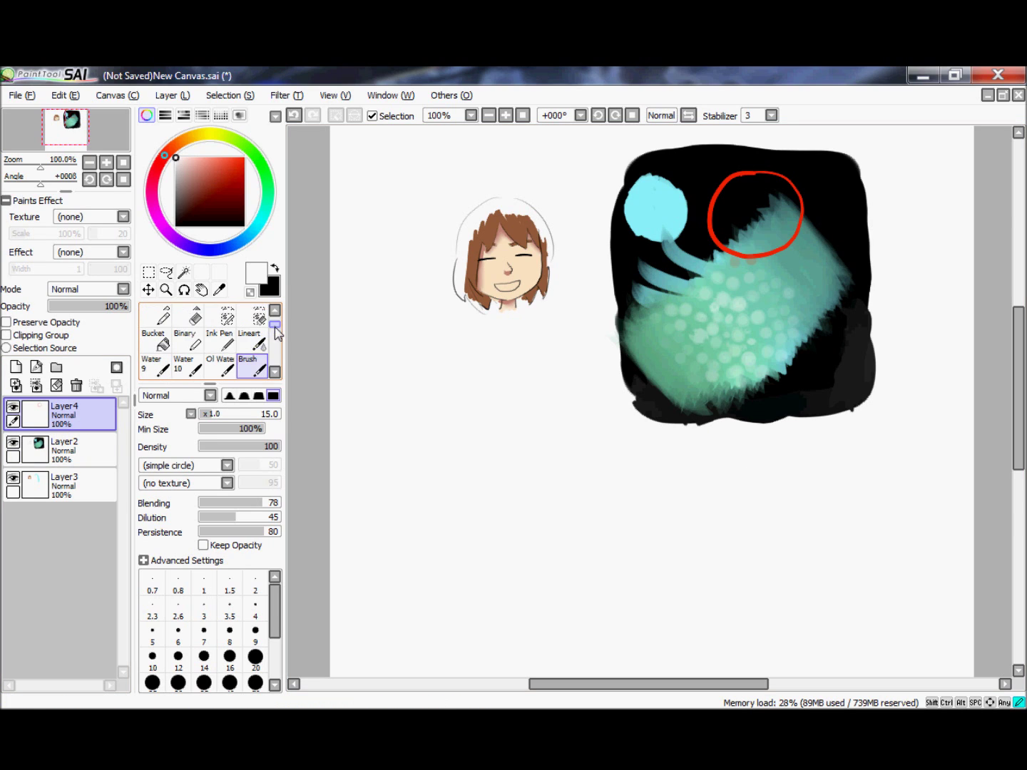
left_click(155, 314)
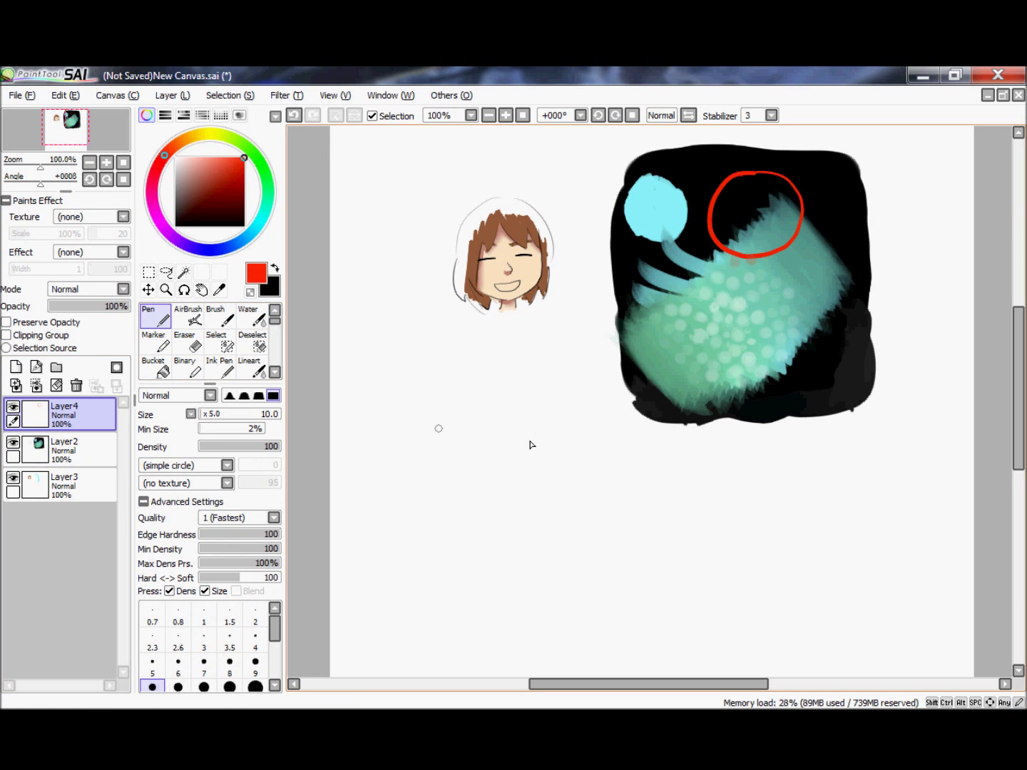
mouse_move(162, 190)
left_mouse_down()
mouse_move(157, 214)
mouse_move(170, 241)
left_mouse_up()
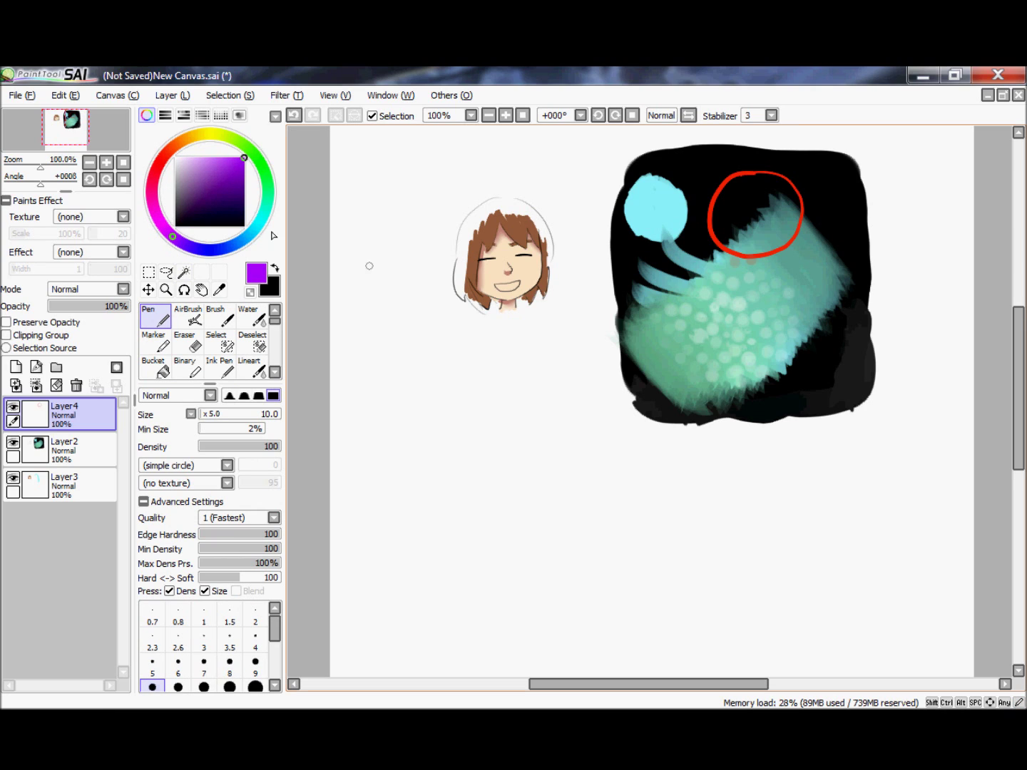
mouse_move(492, 354)
left_mouse_down()
mouse_move(413, 410)
mouse_move(485, 353)
left_mouse_up()
mouse_move(435, 395)
left_mouse_down()
mouse_move(494, 412)
mouse_move(432, 398)
mouse_move(507, 395)
left_mouse_up()
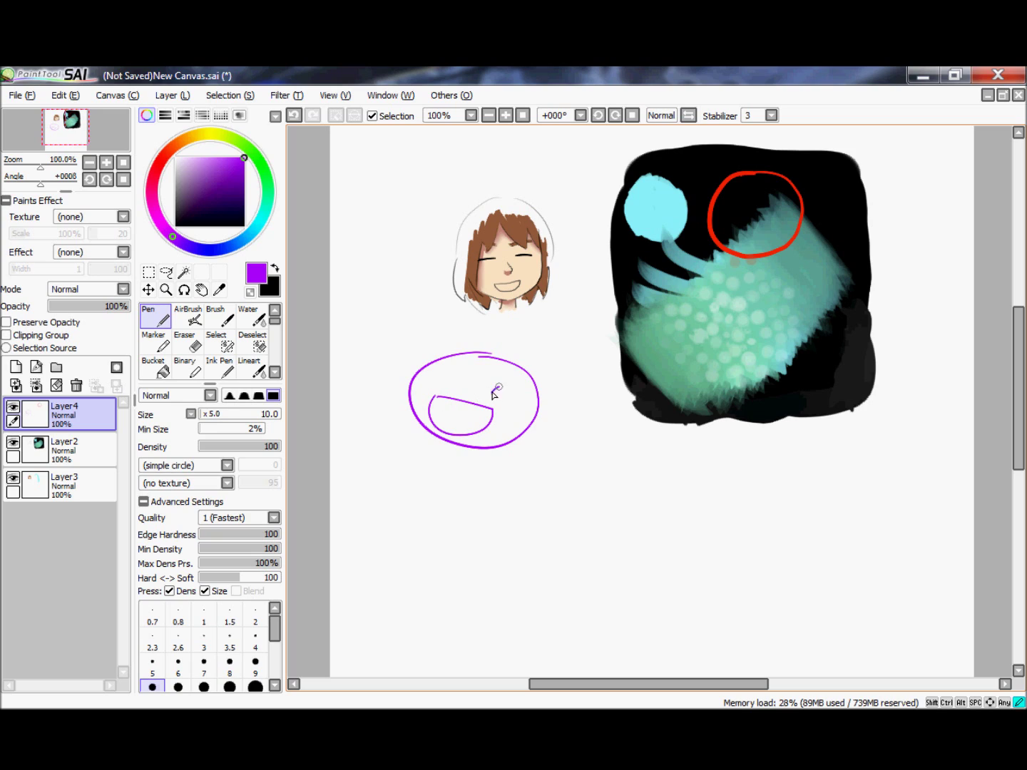
left_click_drag(434, 386, 451, 386)
left_click_drag(483, 427, 433, 423)
Add seven short rays around the sun circle.
left_click_drag(411, 349, 384, 343)
left_click_drag(395, 411, 366, 409)
left_click_drag(423, 455, 408, 466)
left_click_drag(507, 467, 510, 484)
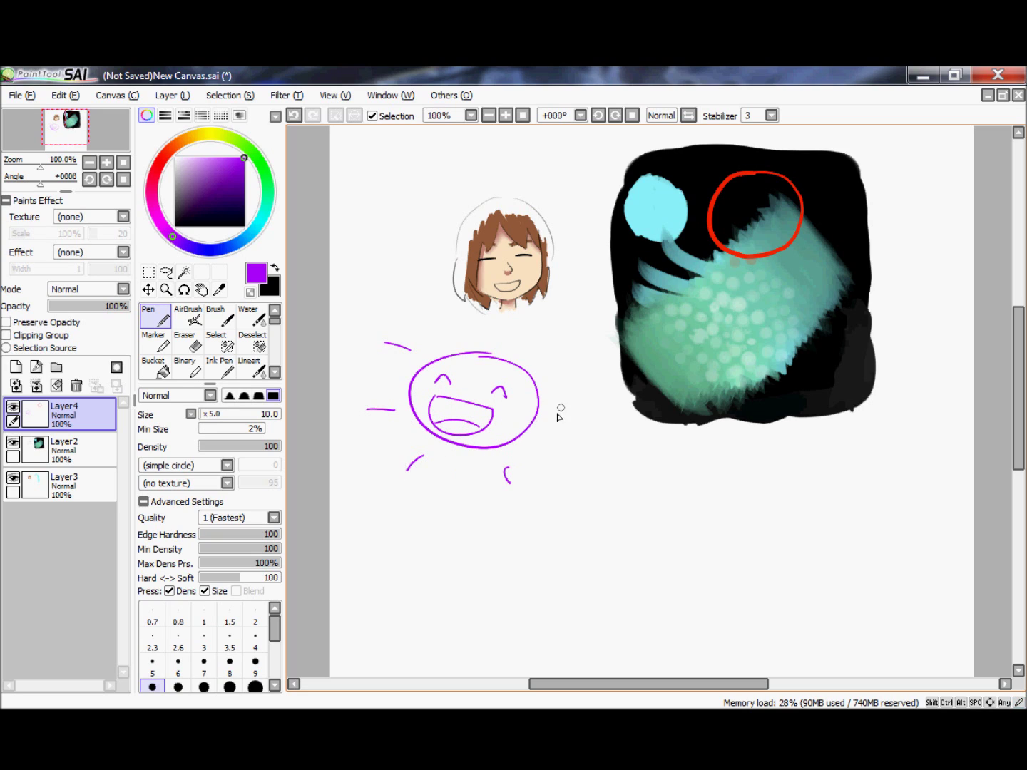
left_click_drag(561, 407, 577, 408)
left_click_drag(505, 326, 519, 326)
left_click_drag(448, 330, 435, 309)
left_click(173, 397)
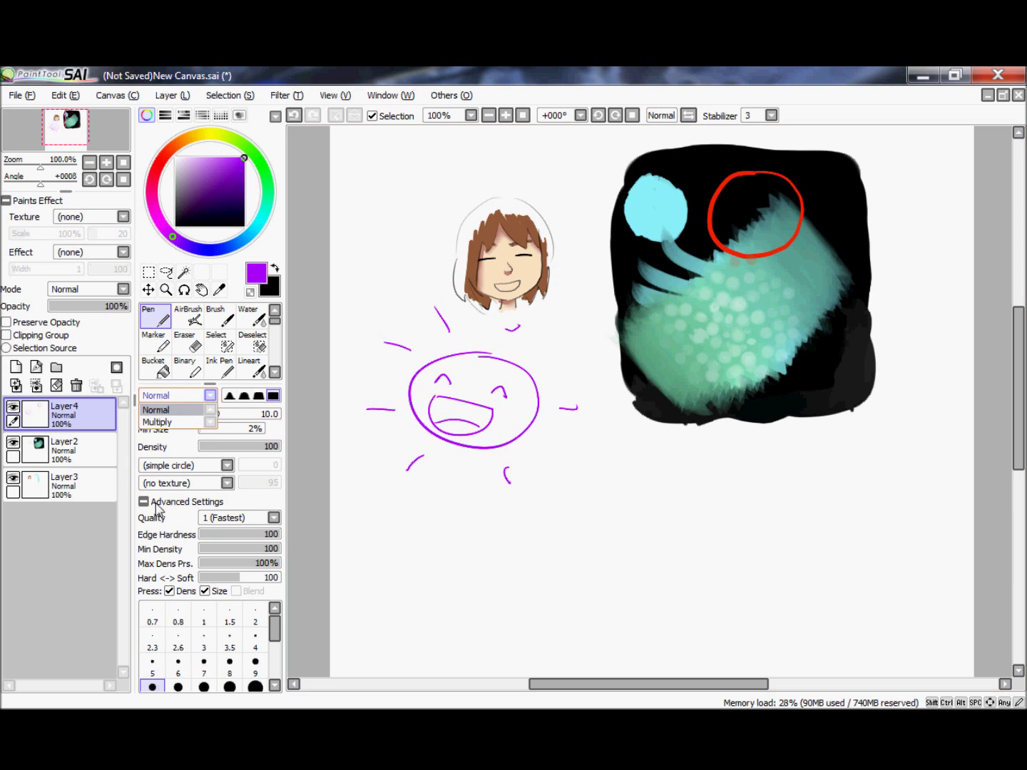
Keep Normal blending, give the pen xShape_Cross at size 85, and paint a broad purple stroke.
left_click(159, 410)
left_click(168, 466)
scroll(192, 516, "down", 5)
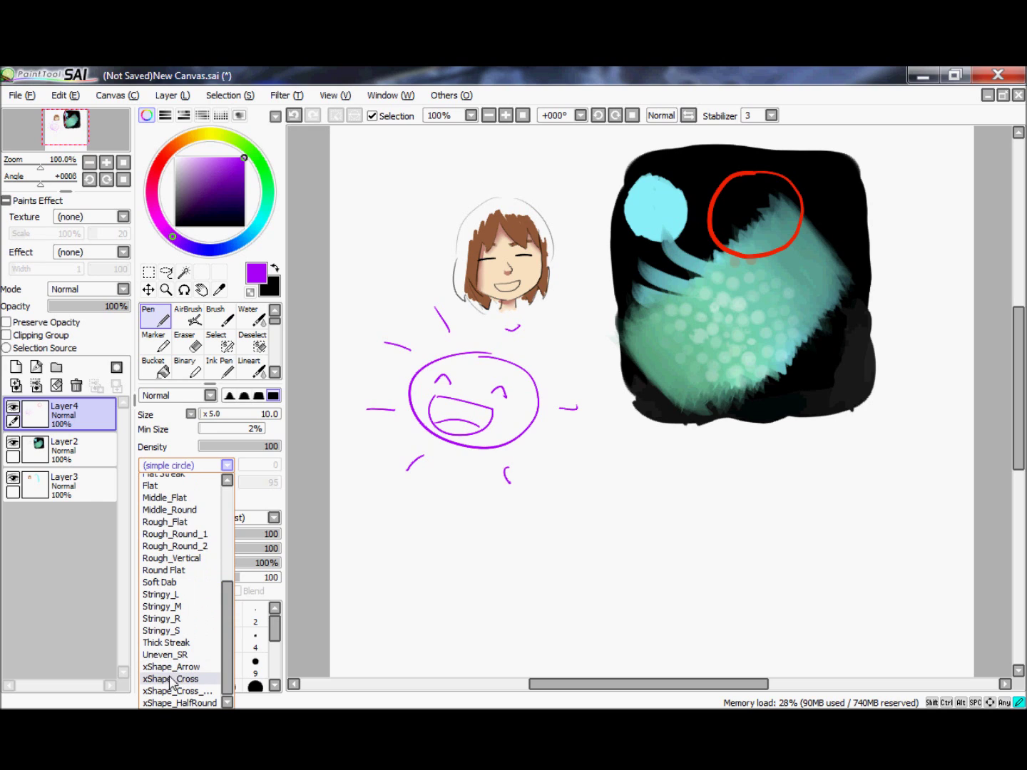
left_click(168, 679)
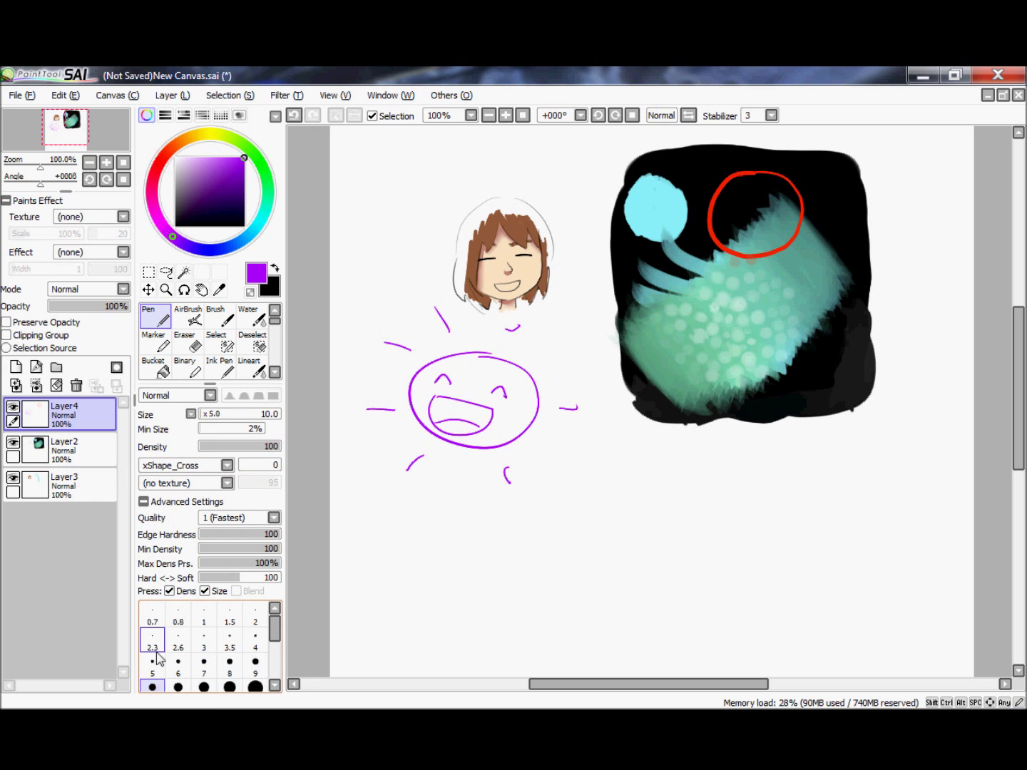
left_click_drag(217, 414, 434, 414)
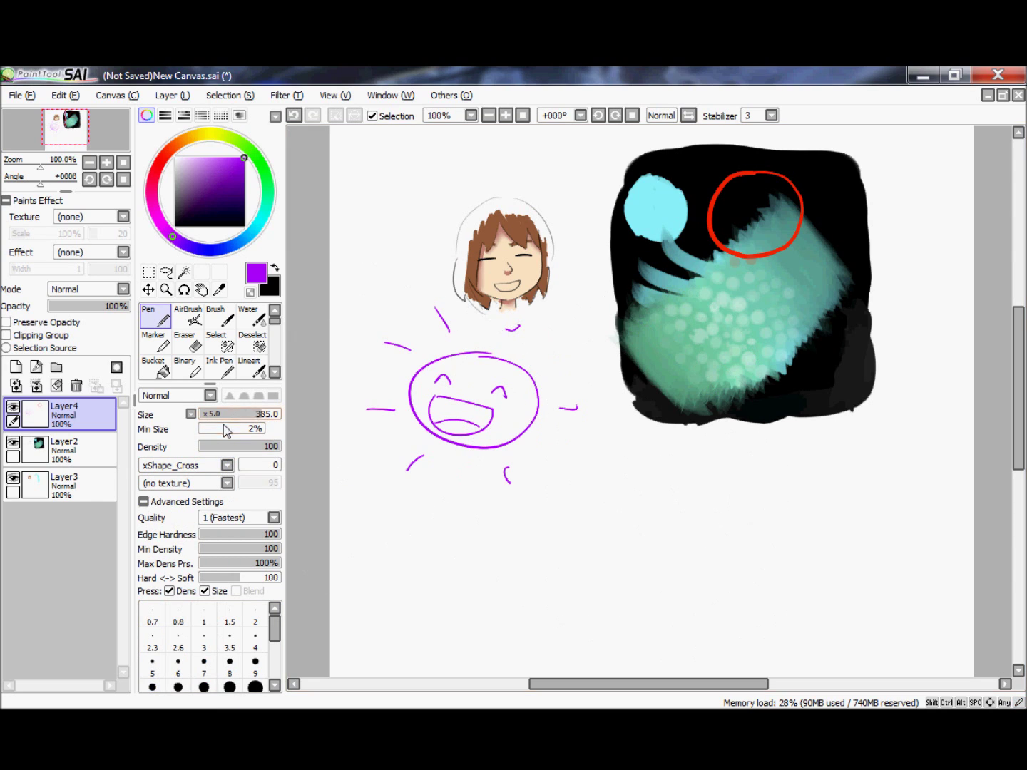
left_click_drag(225, 429, 217, 417)
mouse_move(632, 480)
left_mouse_down()
mouse_move(702, 544)
mouse_move(667, 532)
mouse_move(647, 549)
mouse_move(567, 558)
left_mouse_up()
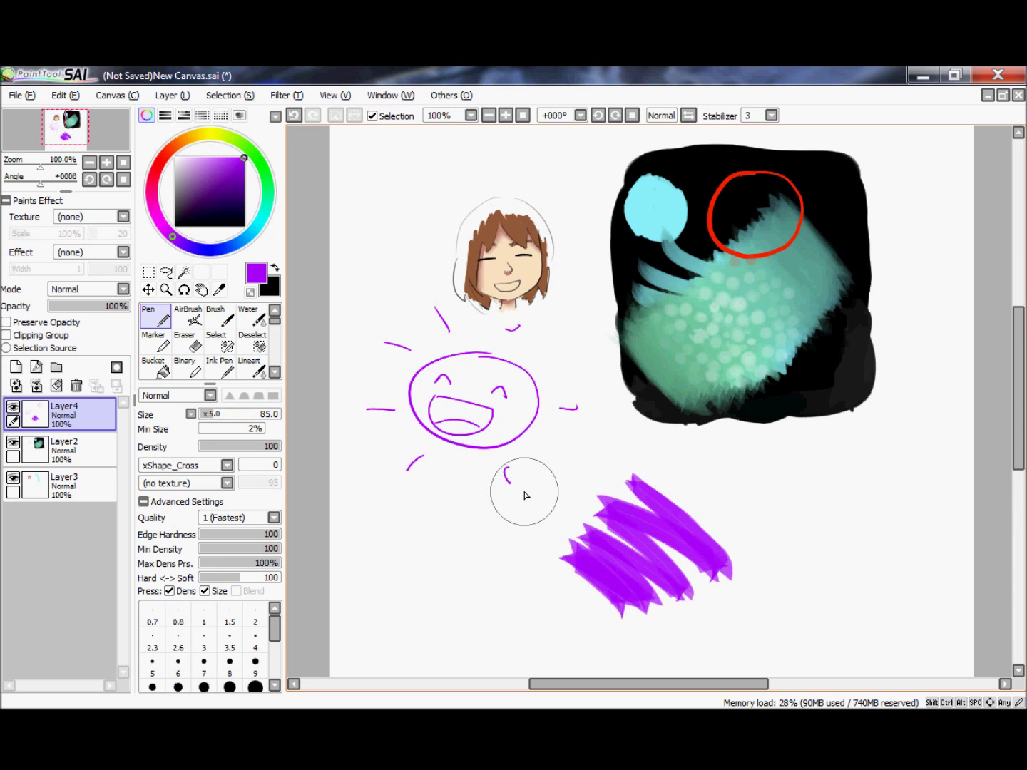